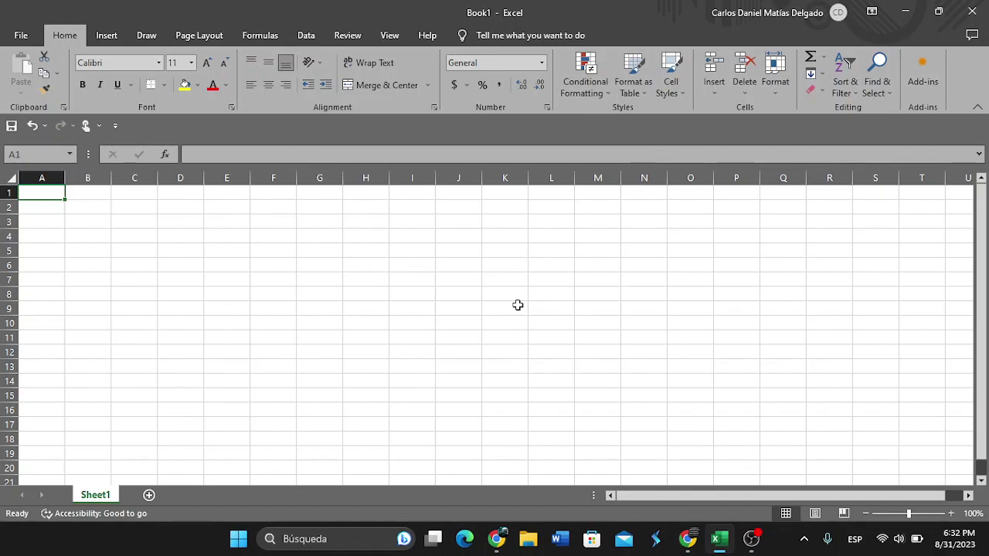
# Type the labels TEXTJOIN in D3 and CONCAT in D4
pyautogui.click(177, 223)
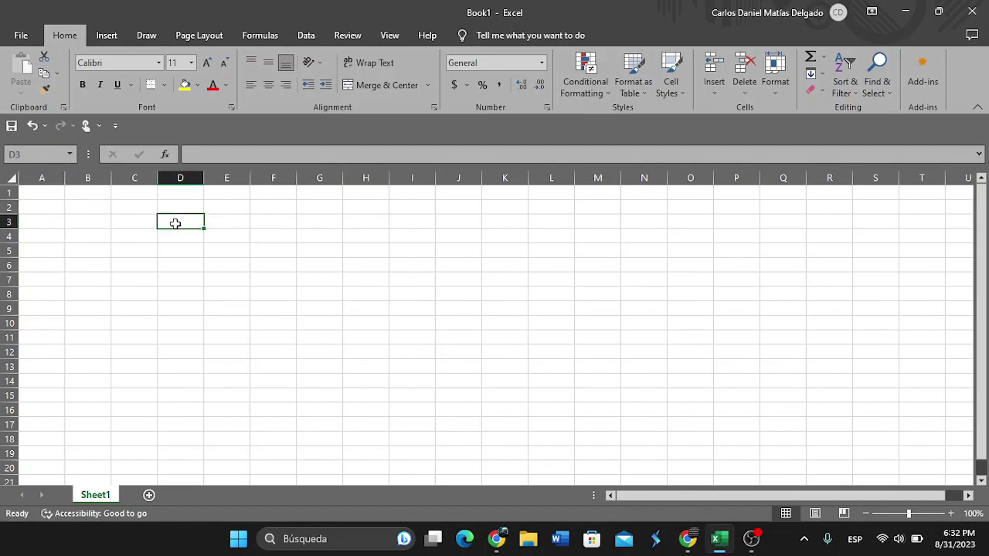
pyautogui.write('TEXT')
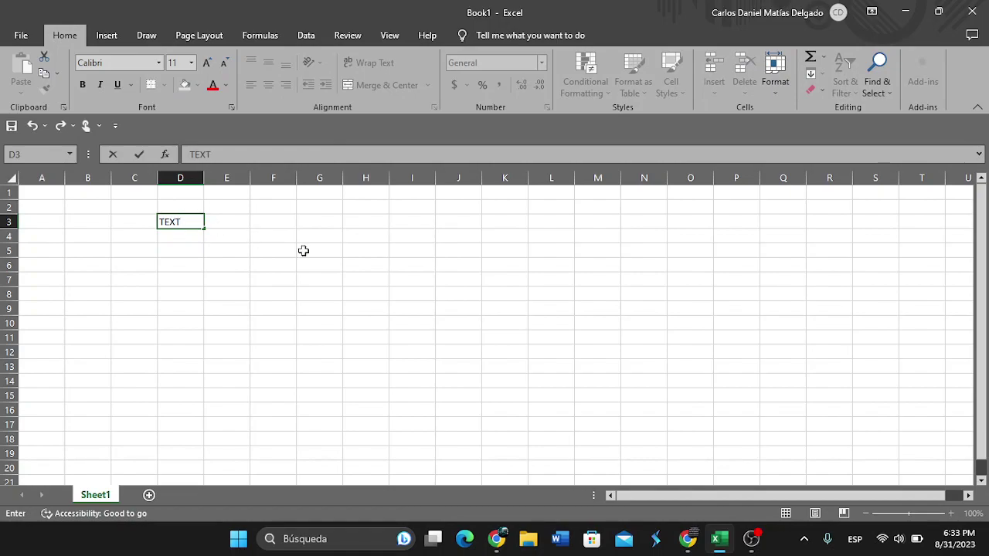
pyautogui.write('JOIN')
pyautogui.press('Return')
pyautogui.write('CON')
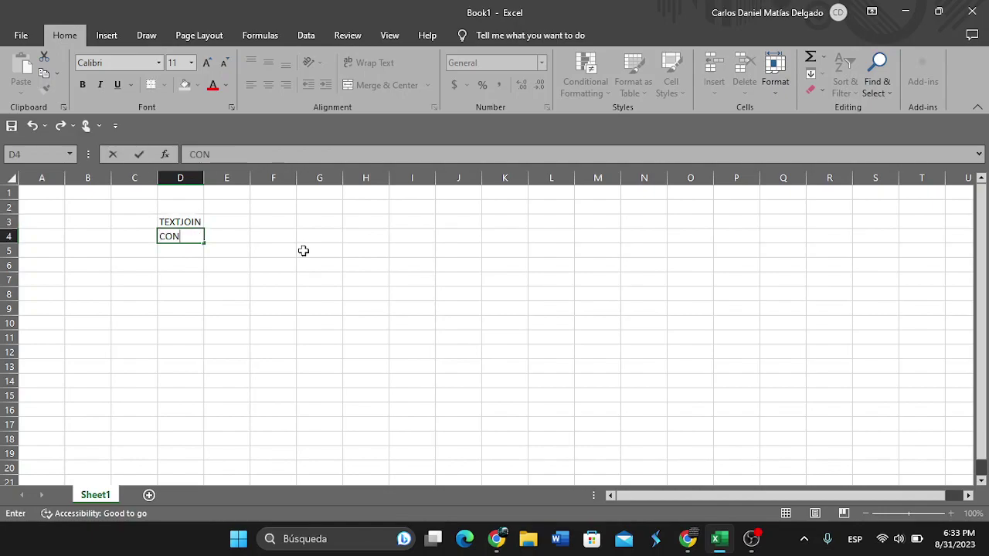
pyautogui.write('CAT')
pyautogui.click(278, 267)
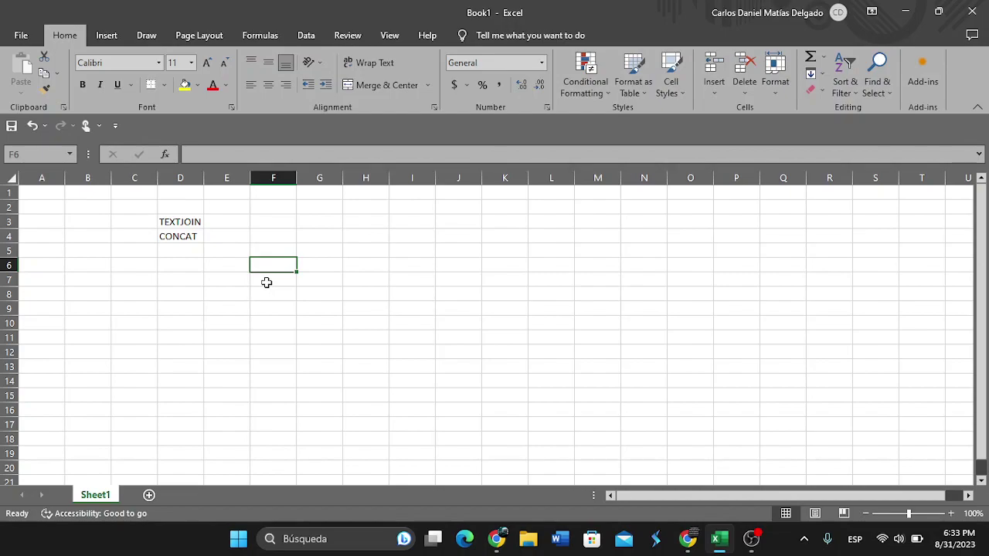
# Delete the TEXTJOIN and CONCAT labels so the sheet is blank
pyautogui.click(173, 224)
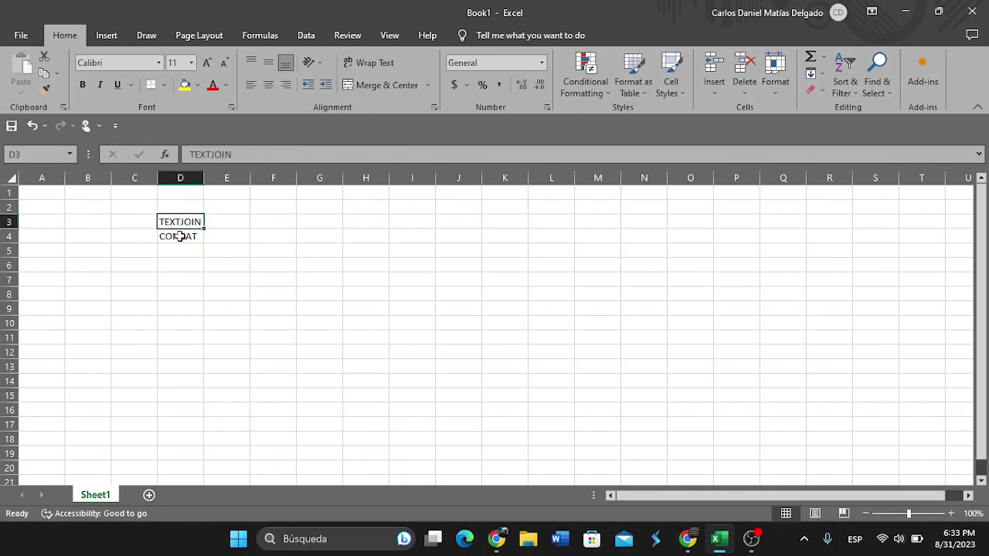
pyautogui.moveTo(179, 237); pyautogui.dragTo(179, 238)
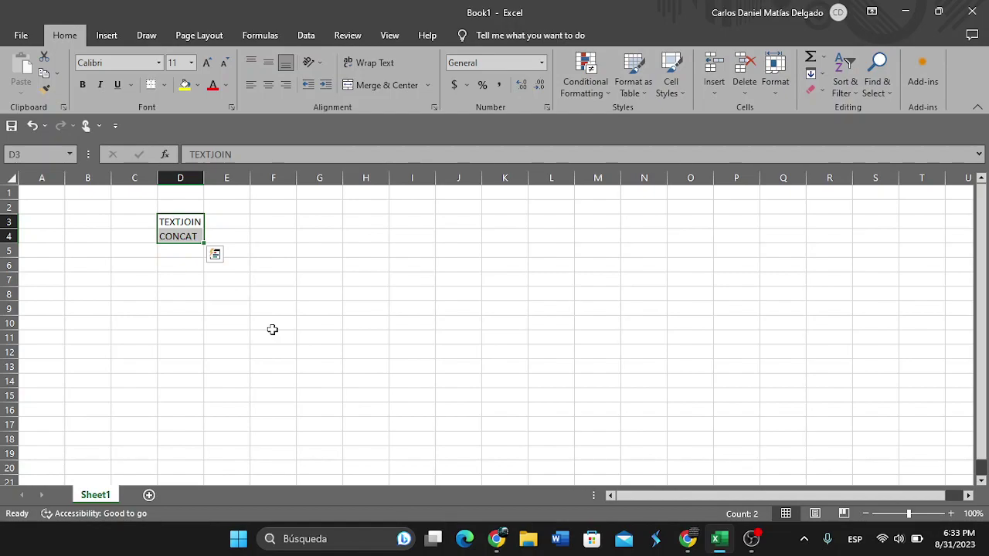
pyautogui.press('Delete')
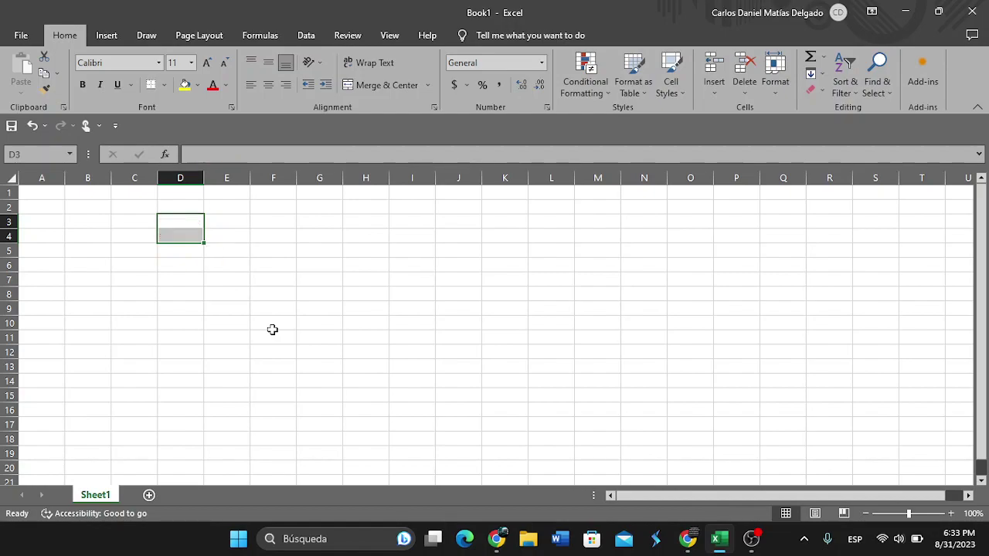
pyautogui.click(245, 327)
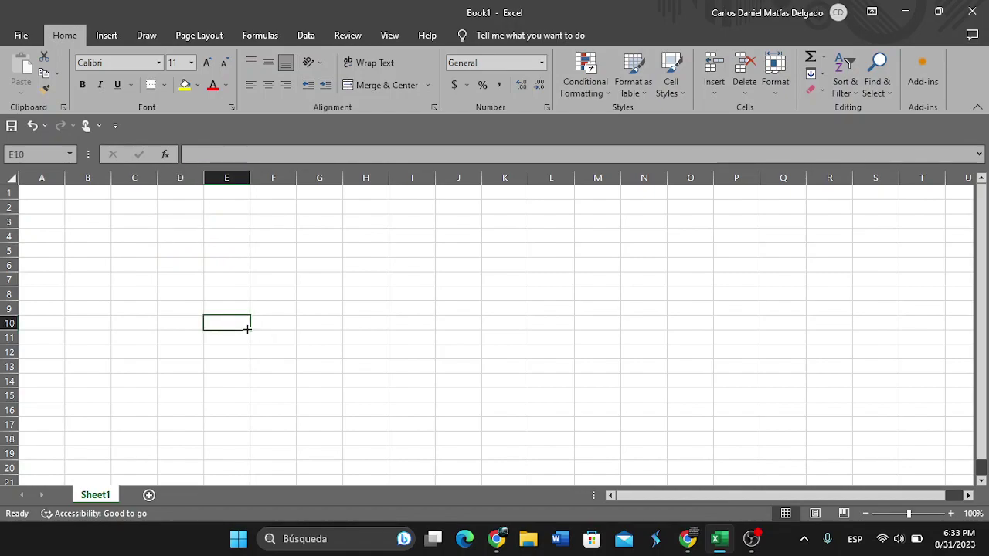
pyautogui.click(138, 209)
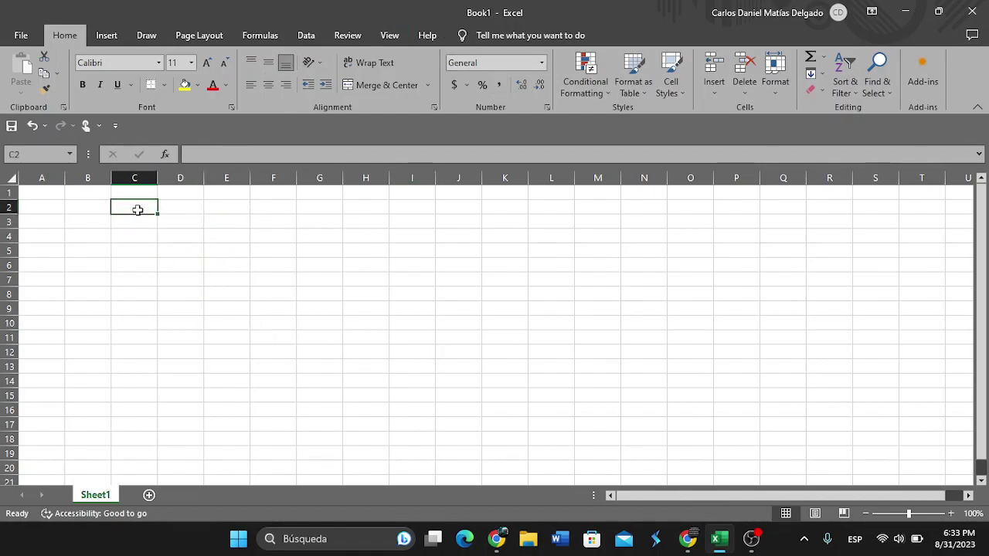
# Start an entry in D5, remove the stray character, and leave D5 empty
pyautogui.click(170, 248)
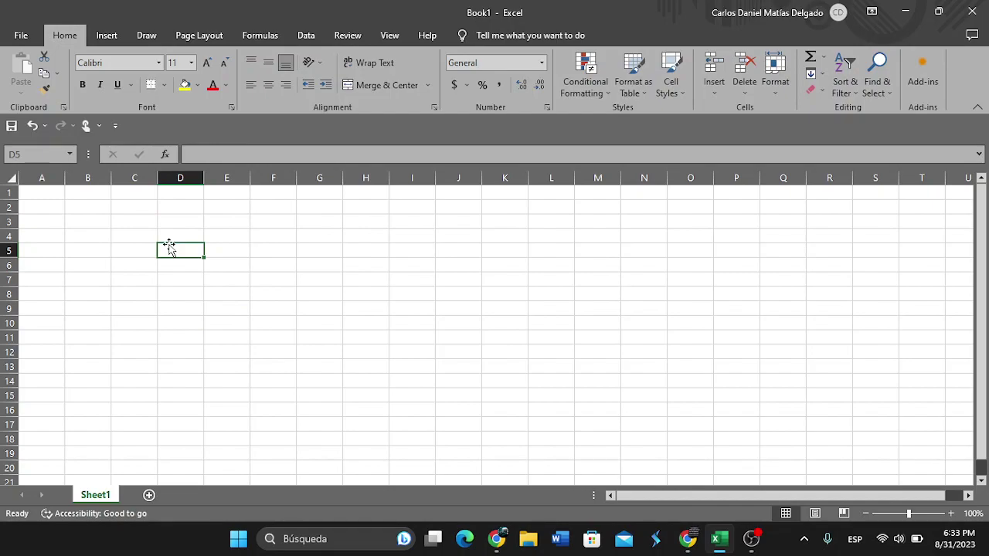
pyautogui.write('i')
pyautogui.press('BackSpace')
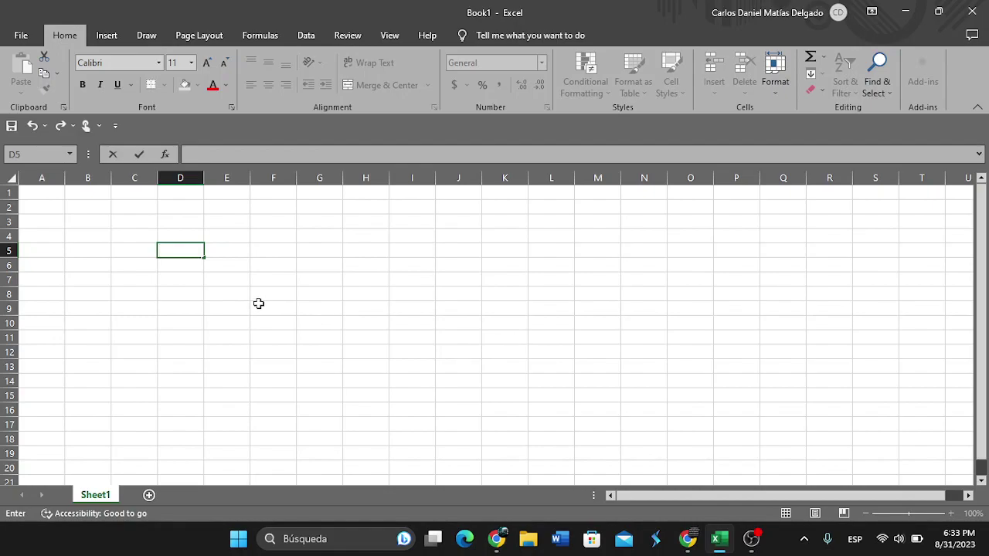
pyautogui.click(221, 257)
pyautogui.click(143, 236)
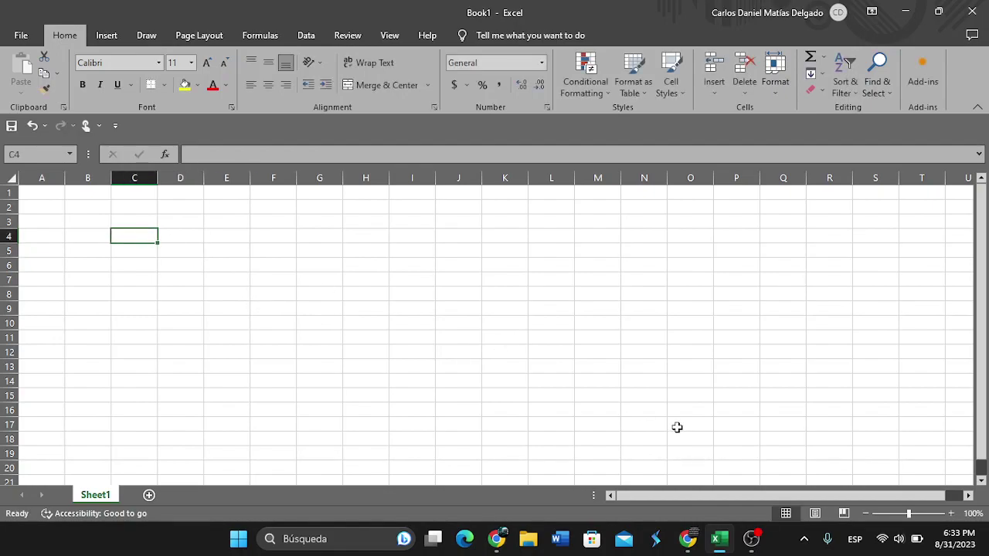
# Zoom the sheet from 100% to 140% and select cell B3
pyautogui.click(953, 514)
pyautogui.click(953, 514)
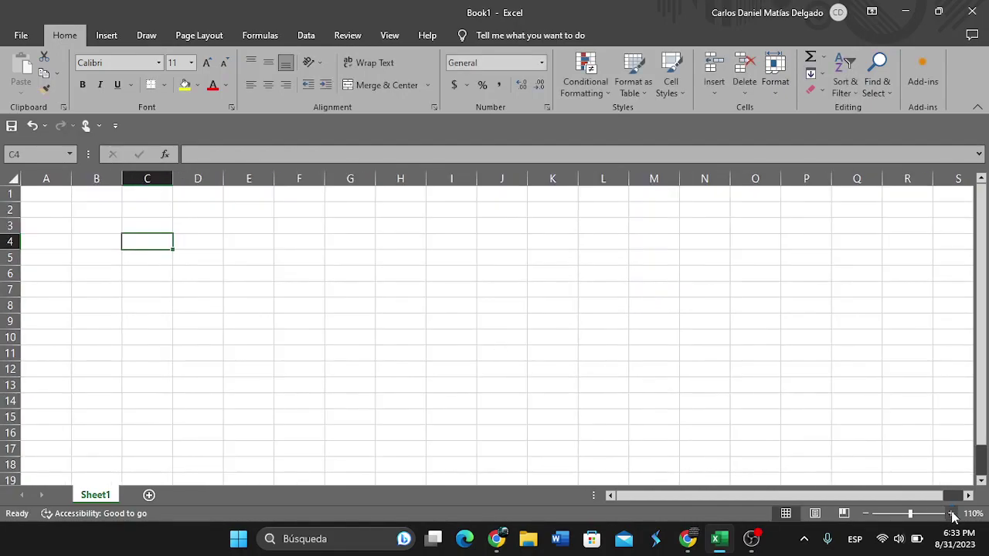
pyautogui.click(954, 514)
pyautogui.click(953, 514)
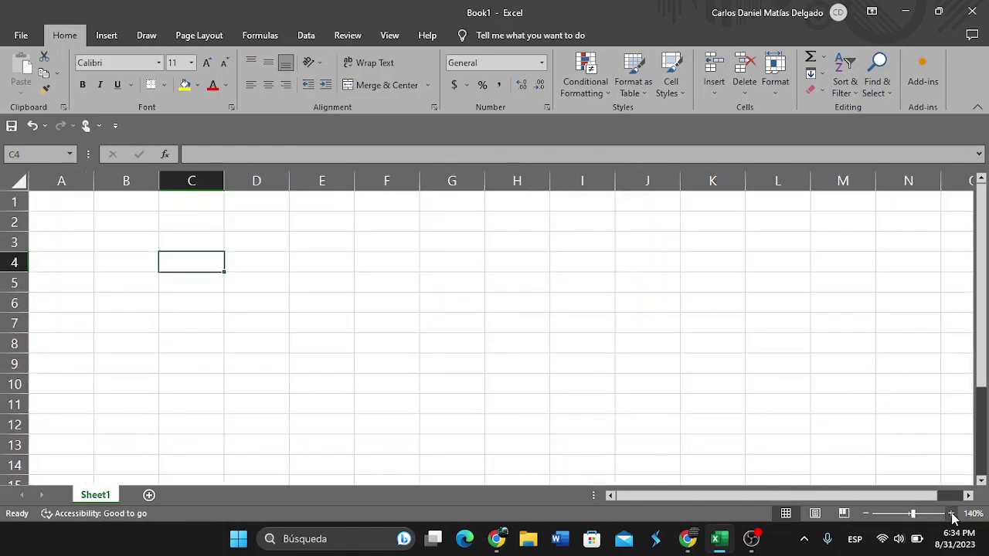
pyautogui.click(70, 235)
pyautogui.click(121, 246)
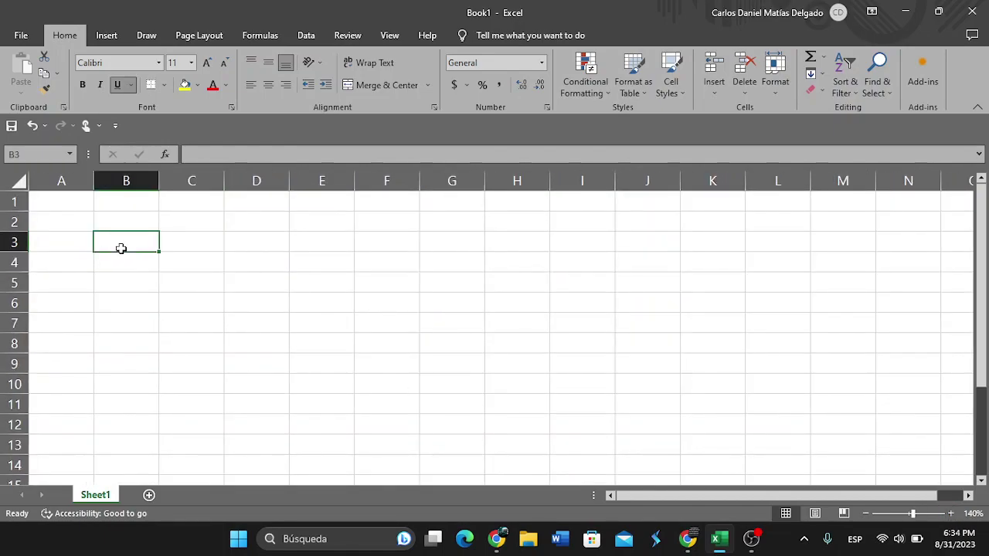
# Enter a sample e-mail address in B3
pyautogui.write('N')
pyautogui.press('BackSpace')
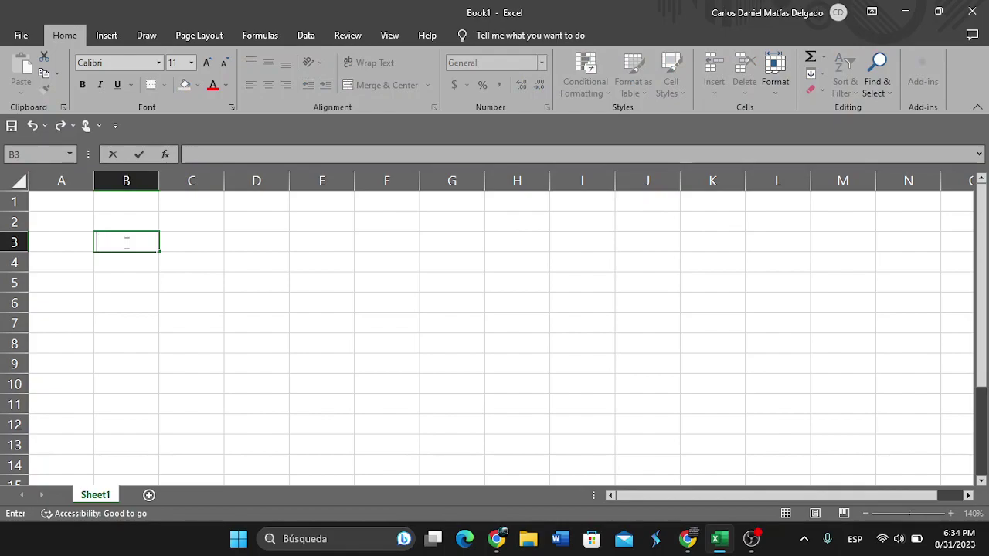
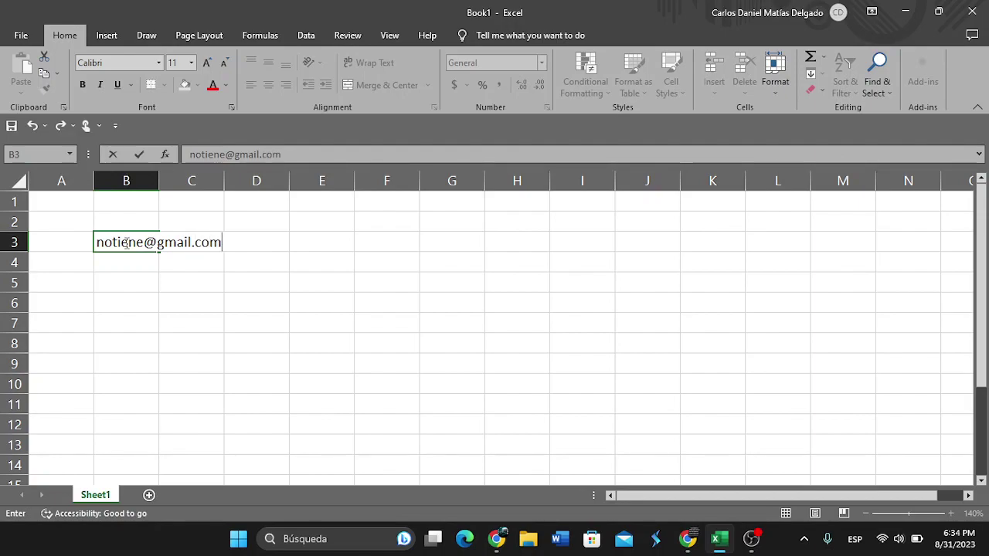
pyautogui.hotkey('ctrl', 'Return')
pyautogui.click(180, 323)
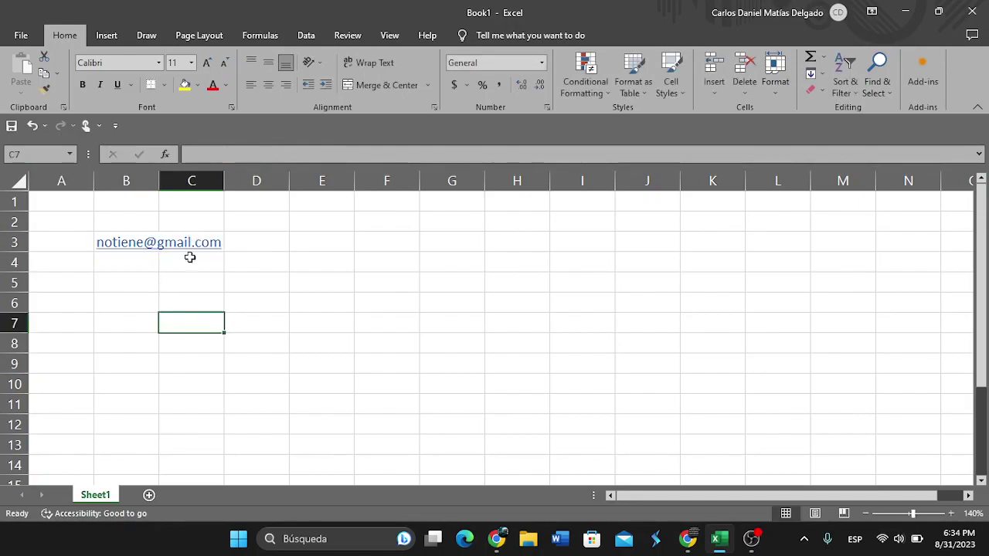
# Fill the B3 e-mail address down through B7
pyautogui.click(147, 246)
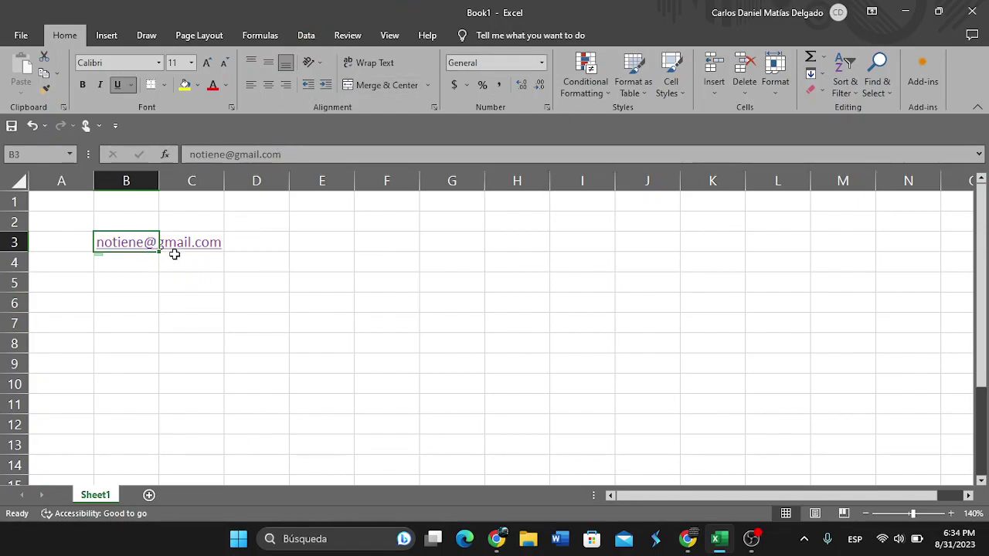
pyautogui.moveTo(157, 261); pyautogui.dragTo(158, 333)
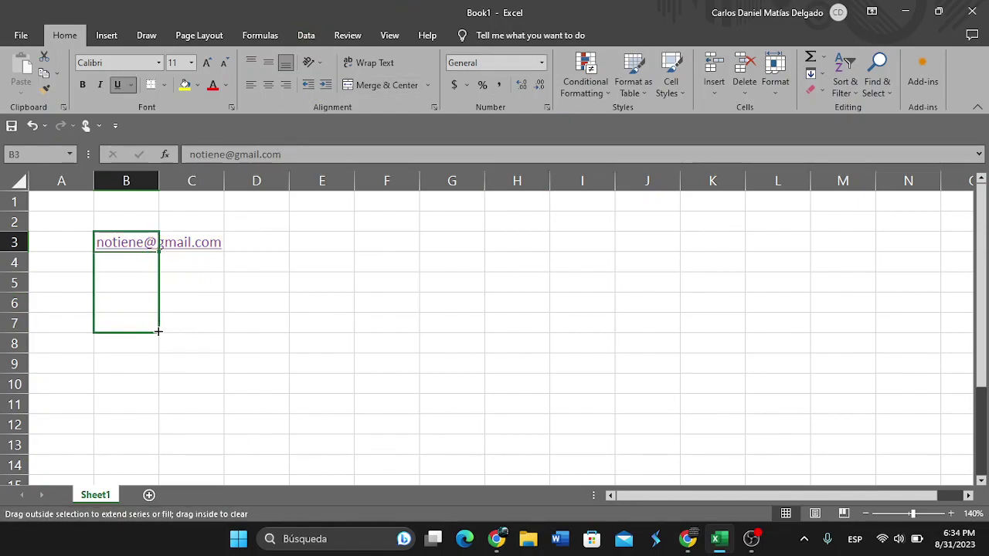
pyautogui.click(241, 388)
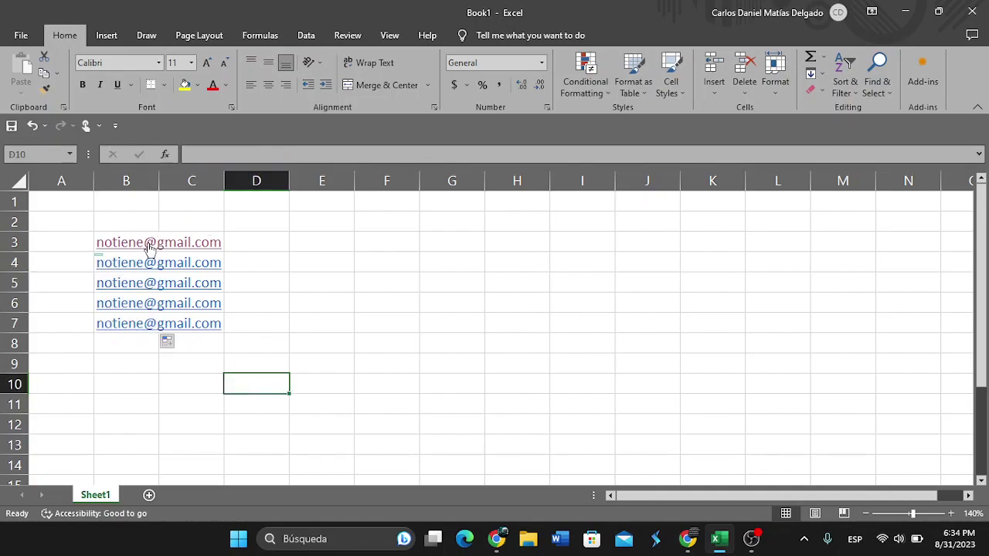
pyautogui.click(143, 220)
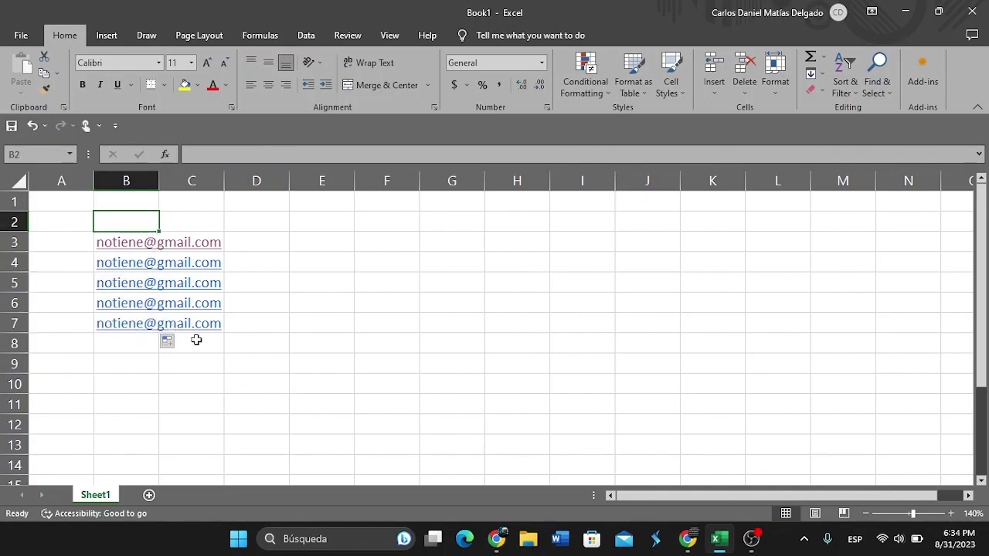
# Delete the old TEXTJOIN formula from F3, leaving it empty
pyautogui.click(297, 378)
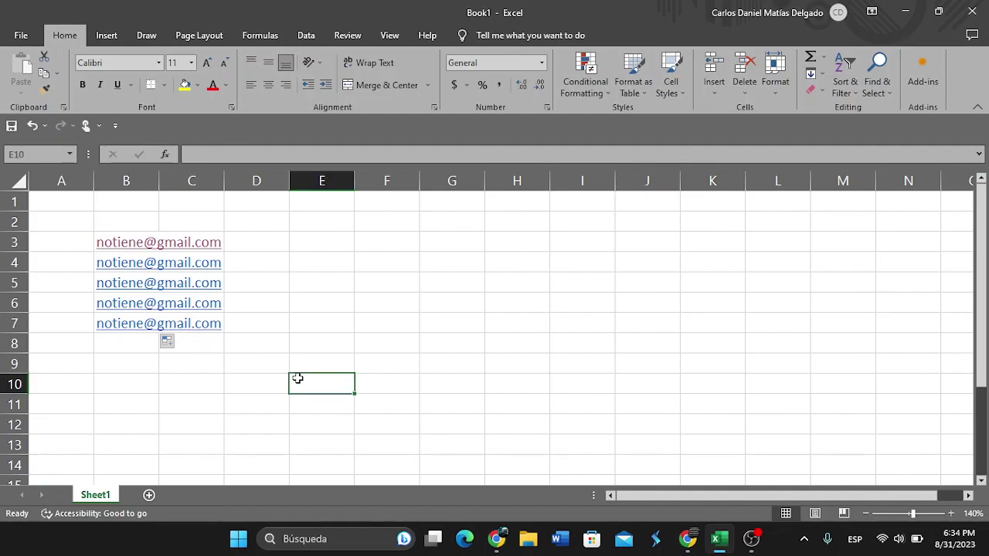
pyautogui.click(410, 245)
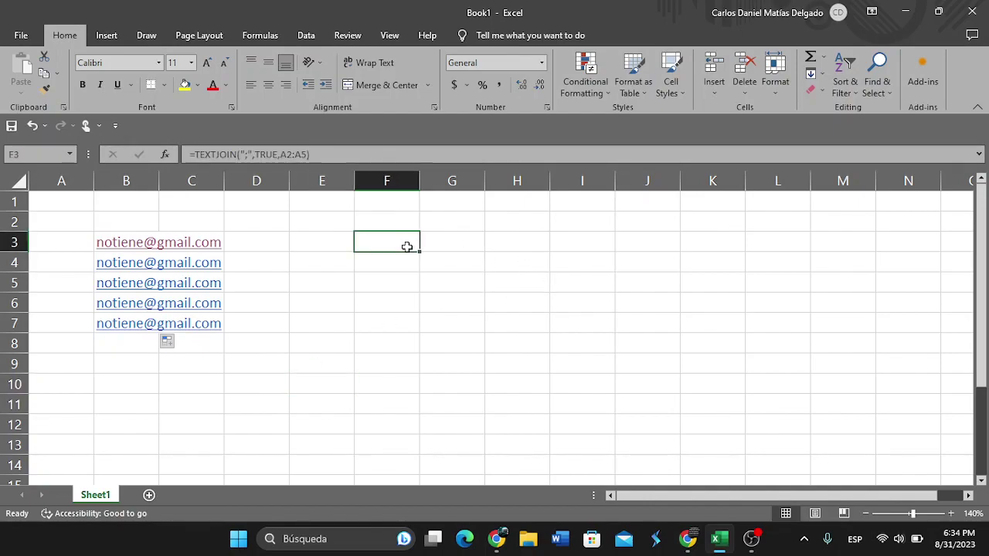
pyautogui.doubleClick(388, 244)
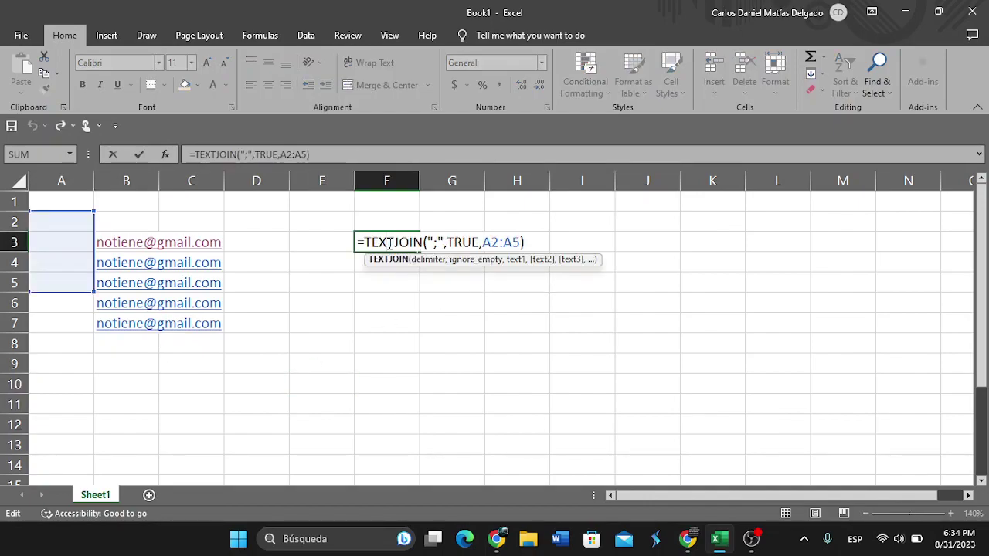
pyautogui.doubleClick(388, 242)
pyautogui.hotkey('shift', 'End')
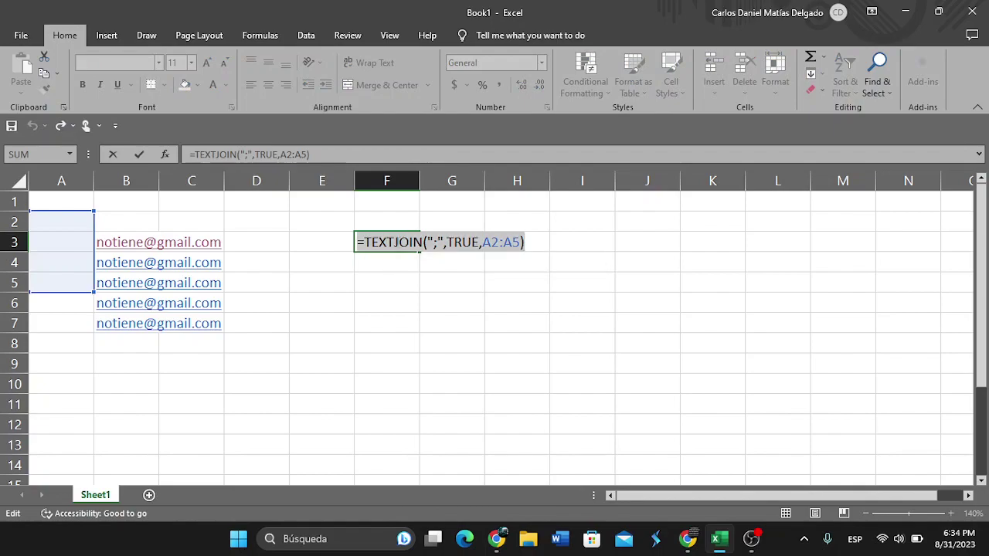
pyautogui.press('BackSpace')
pyautogui.click(376, 288)
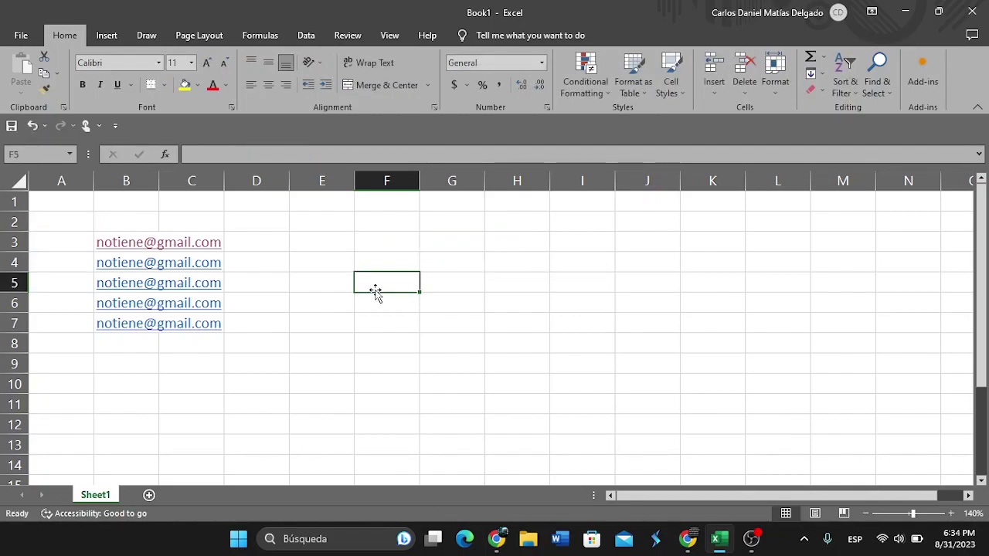
# Begin a formula in E3 by typing =text
pyautogui.click(341, 246)
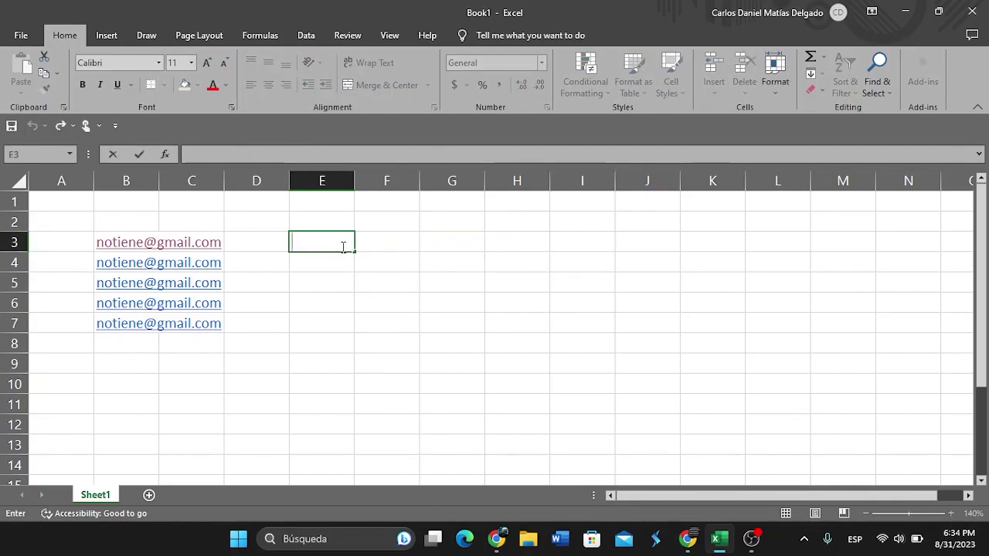
pyautogui.write('¿')
pyautogui.press('BackSpace')
pyautogui.write('0')
pyautogui.press('BackSpace')
pyautogui.write('=')
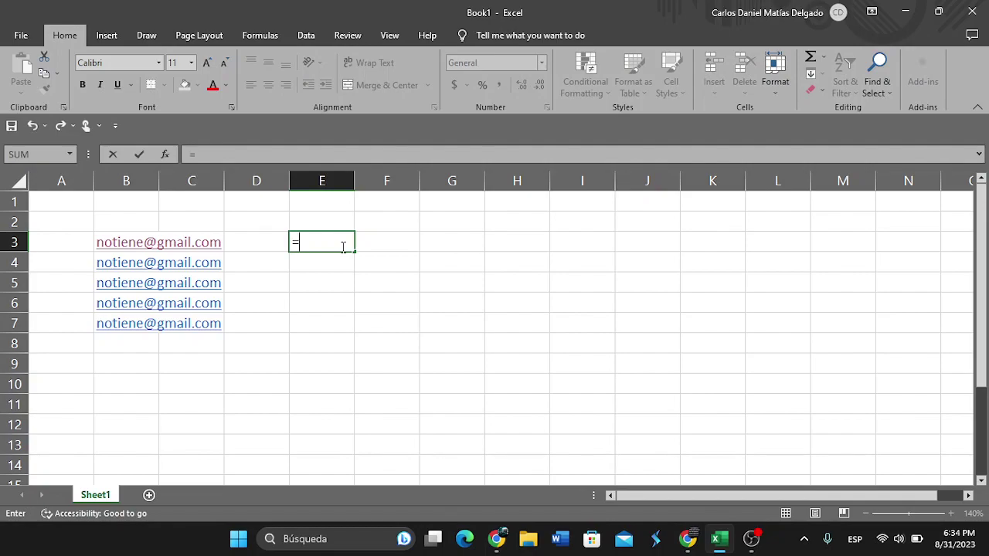
pyautogui.write('te')
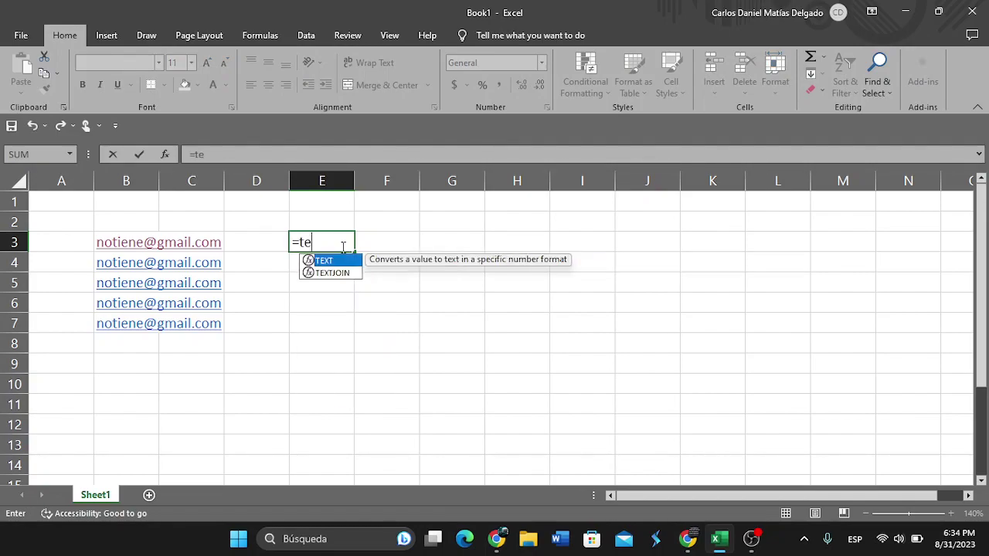
pyautogui.write('xt')
# Insert TEXTJOIN from the suggestions and correct E3 so it reads =TEXTJOIN(
pyautogui.click(348, 273)
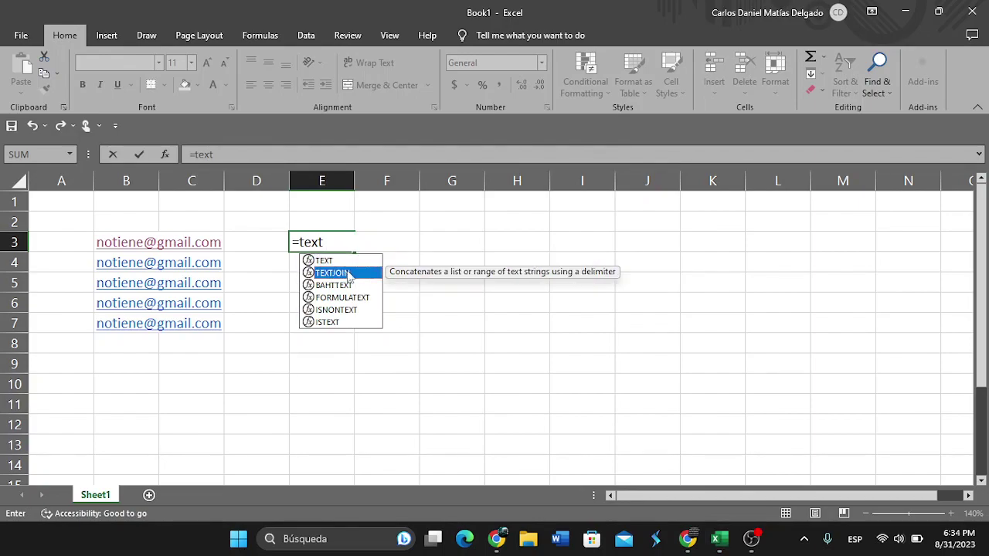
pyautogui.doubleClick(348, 273)
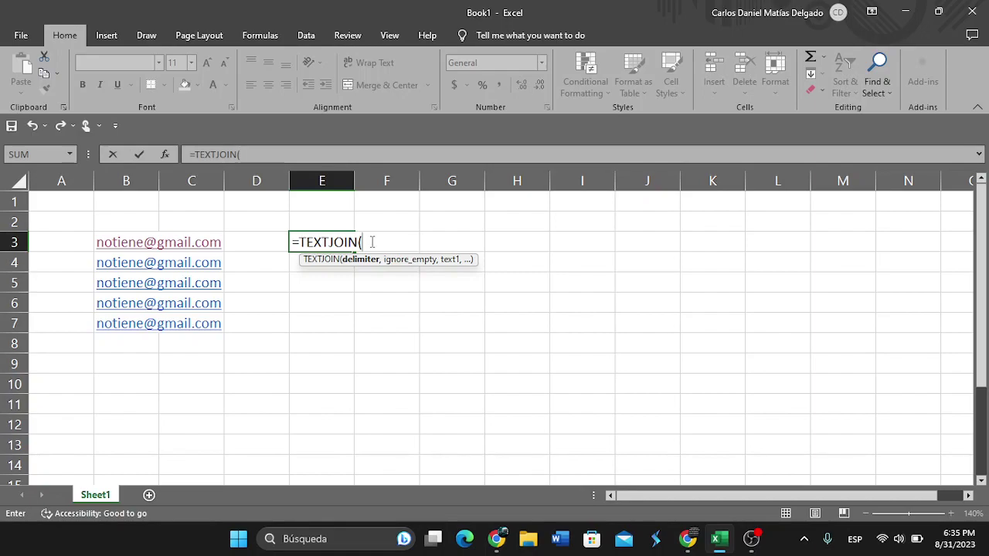
pyautogui.write('""')
pyautogui.press('BackSpace')
pyautogui.press('BackSpace')
pyautogui.press('BackSpace')
pyautogui.write(')')
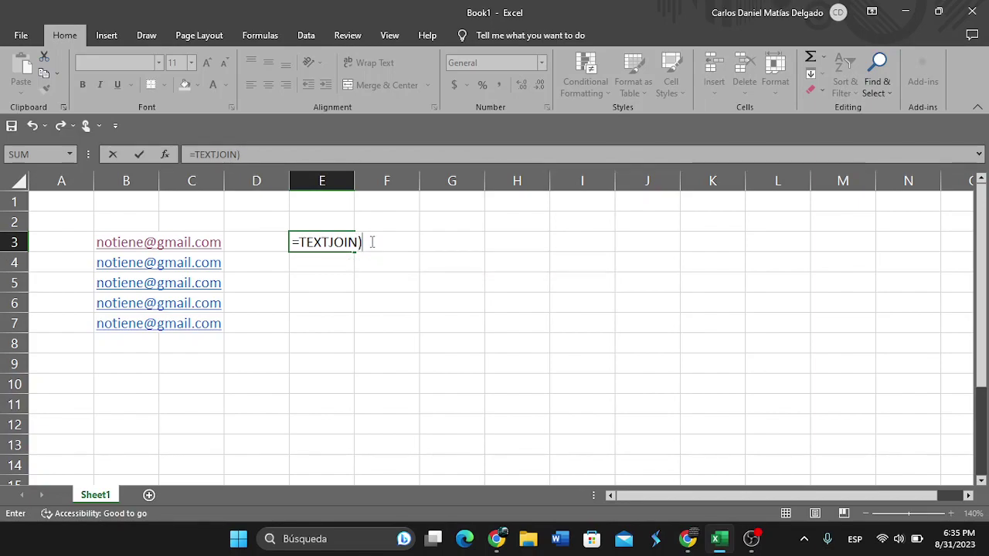
pyautogui.press('BackSpace')
pyautogui.write('(')
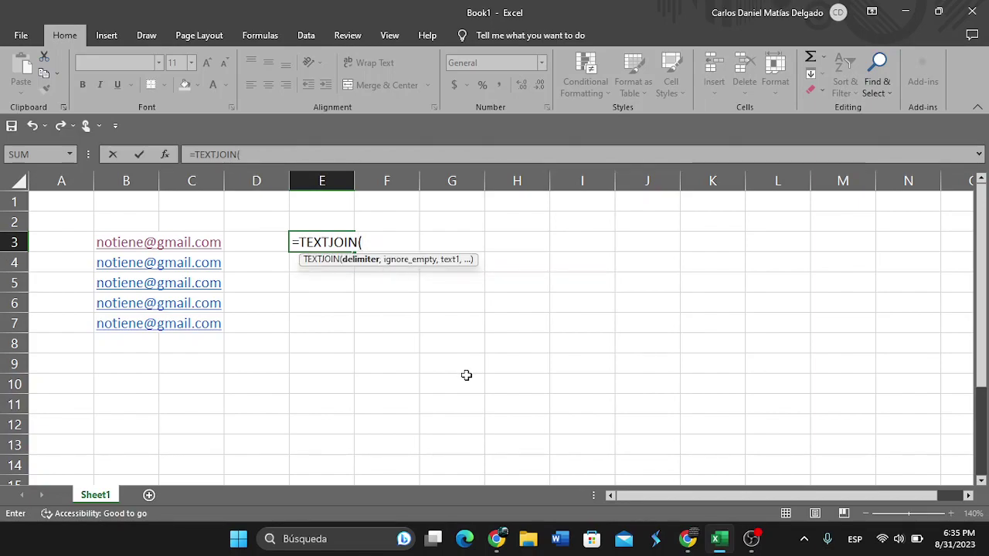
# Switch the keyboard to English and complete E3 as =TEXTJOIN(";",TRUE,B3:B7)
pyautogui.click(857, 541)
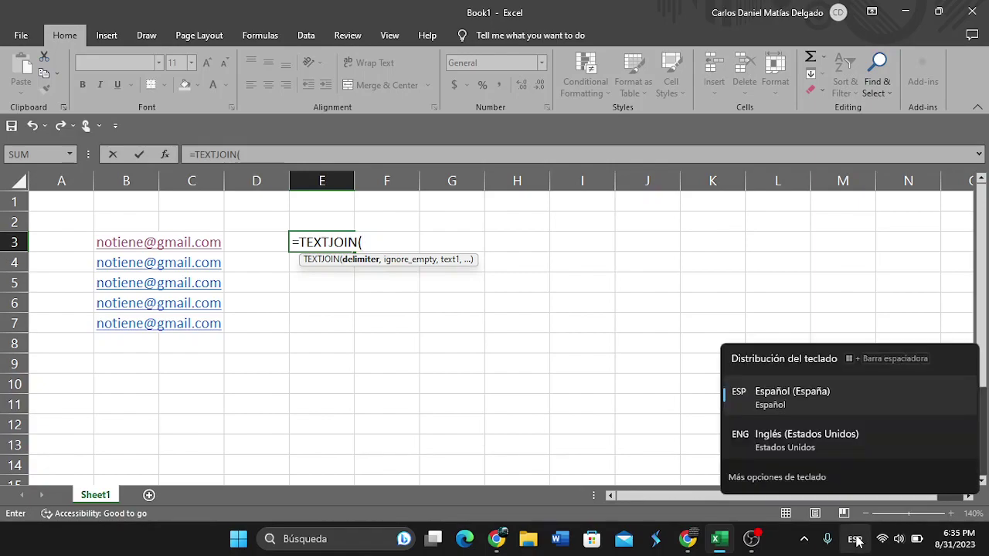
pyautogui.click(829, 444)
pyautogui.write('"')
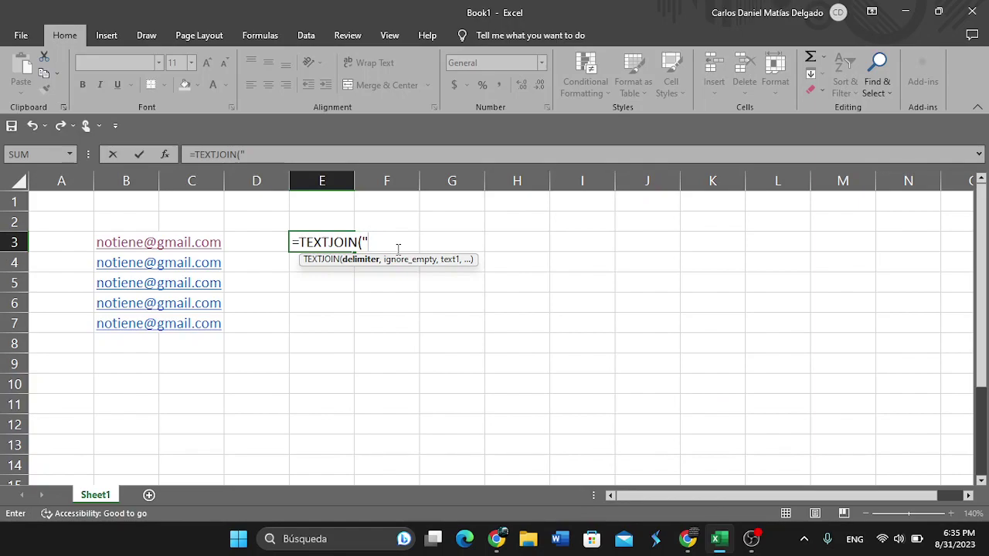
pyautogui.write(';')
pyautogui.write(',')
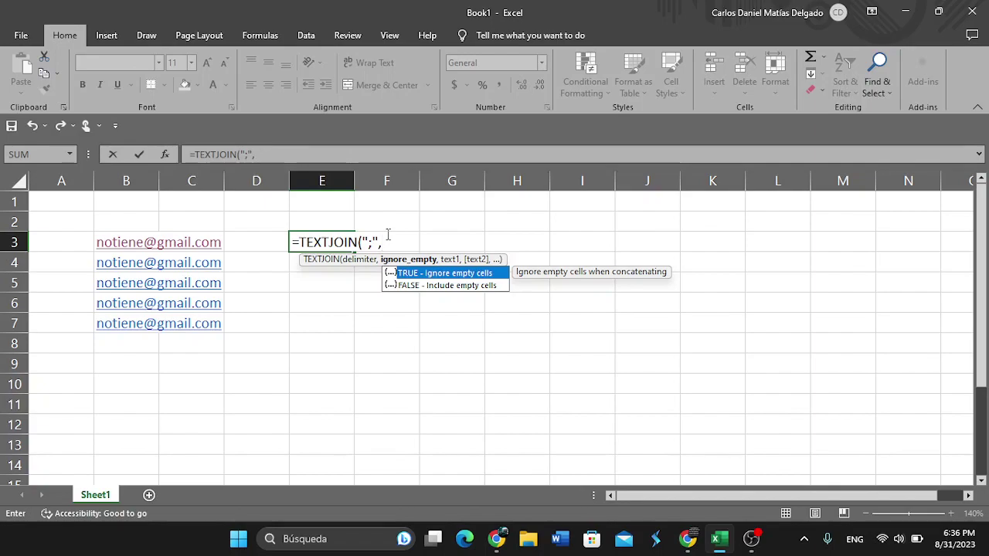
pyautogui.doubleClick(429, 274)
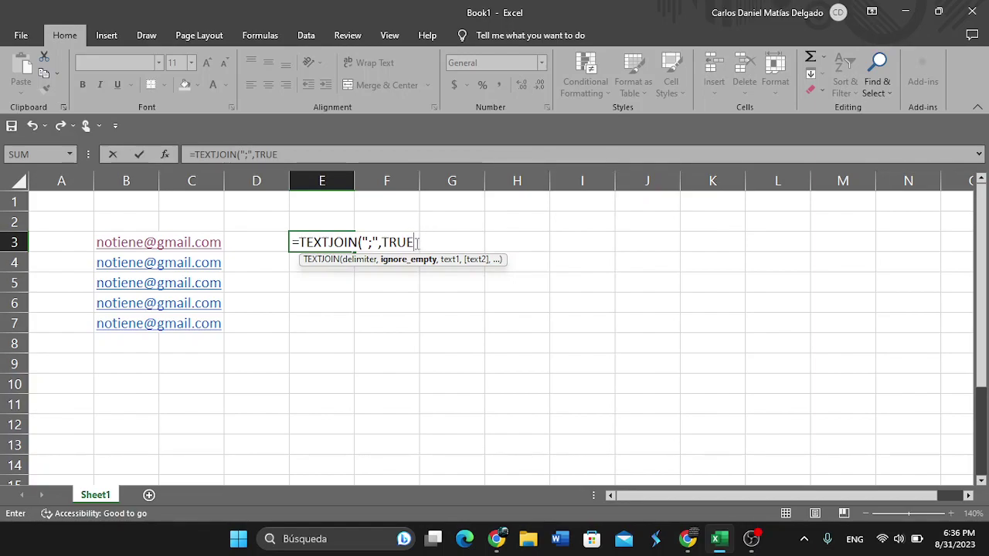
pyautogui.write(',')
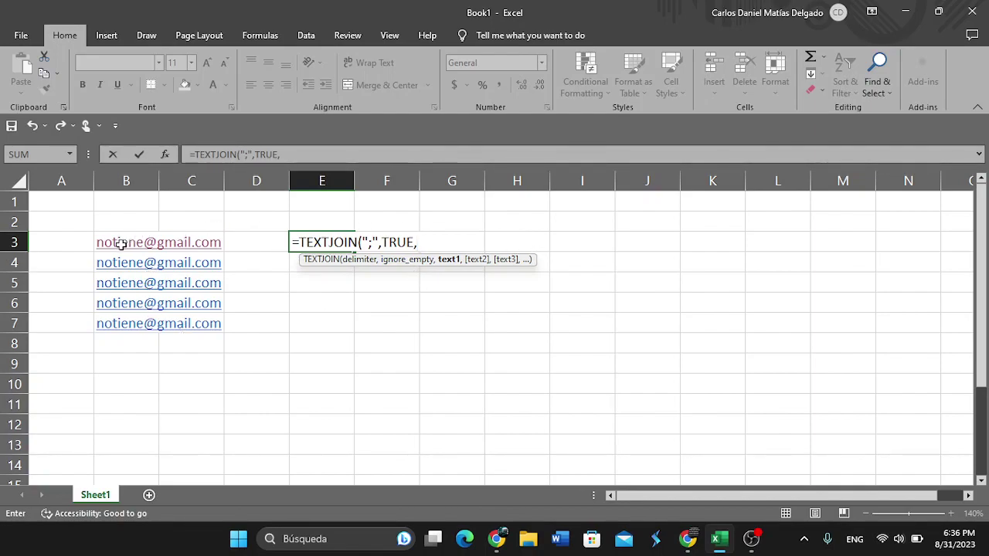
pyautogui.moveTo(120, 242); pyautogui.dragTo(135, 326)
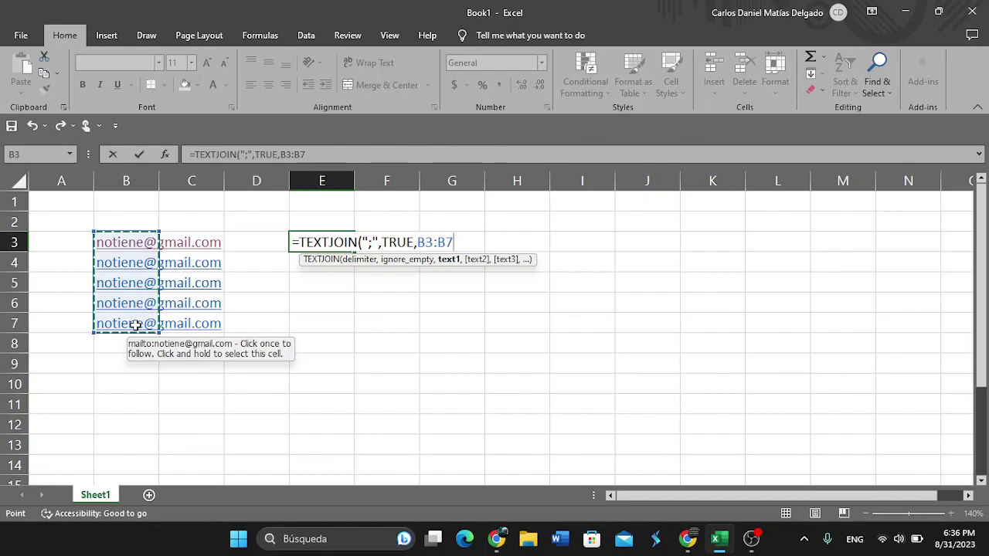
pyautogui.press('Return')
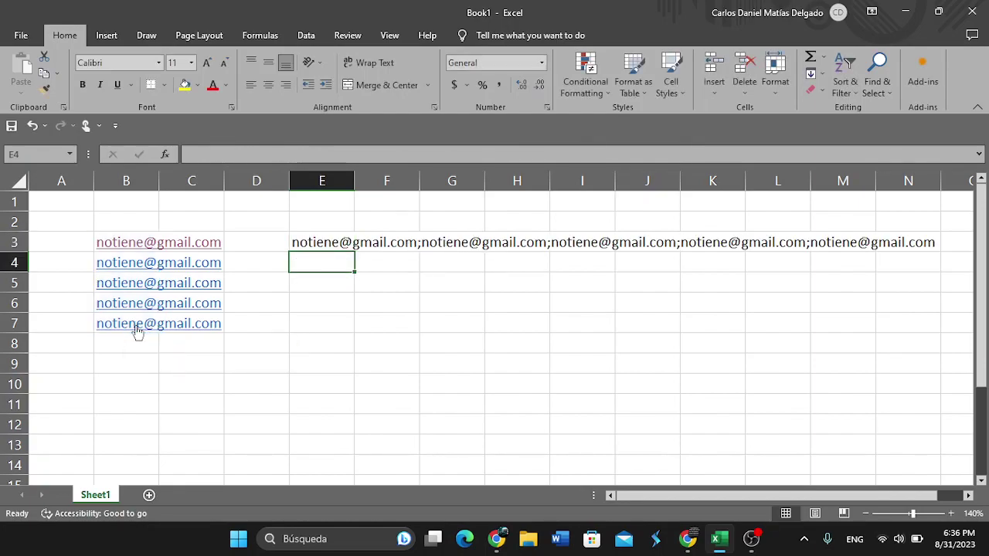
pyautogui.click(315, 236)
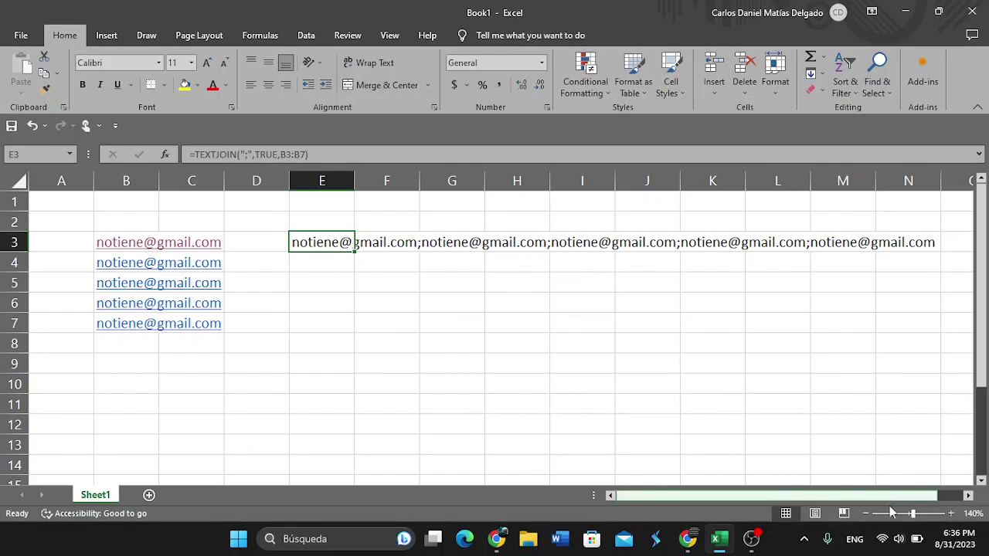
# Zoom in on the joined e-mails, then zoom back out to near normal view
pyautogui.click(946, 514)
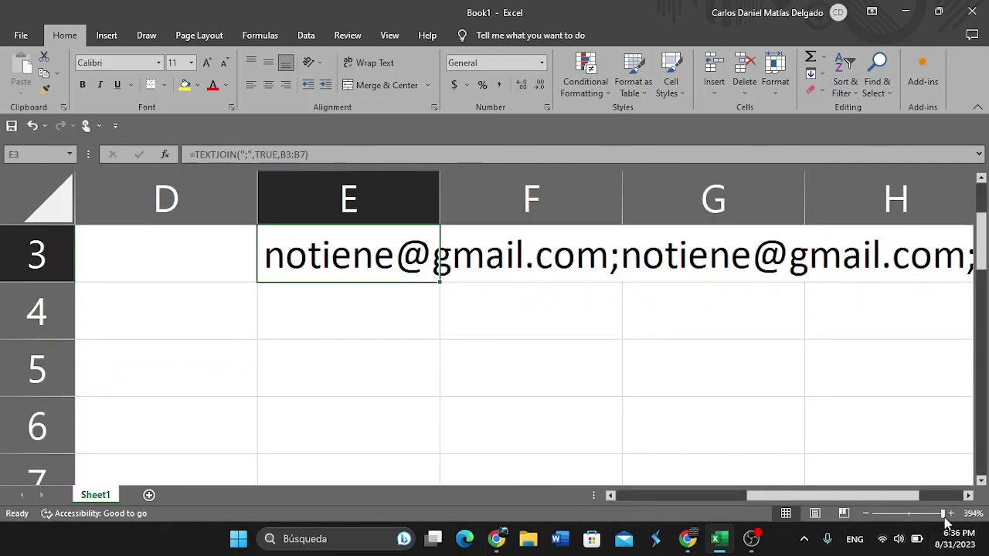
pyautogui.moveTo(982, 251); pyautogui.dragTo(982, 224)
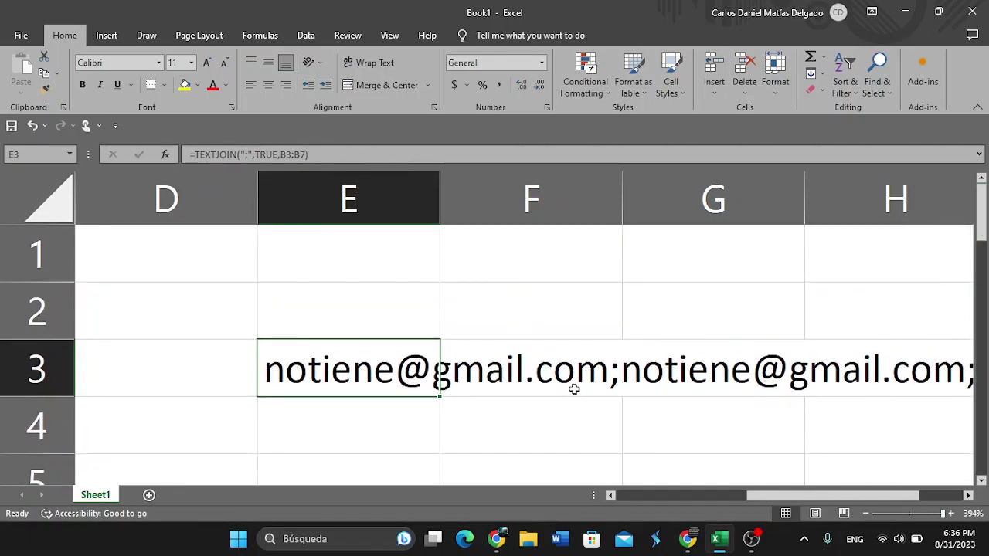
pyautogui.moveTo(800, 498); pyautogui.dragTo(911, 501)
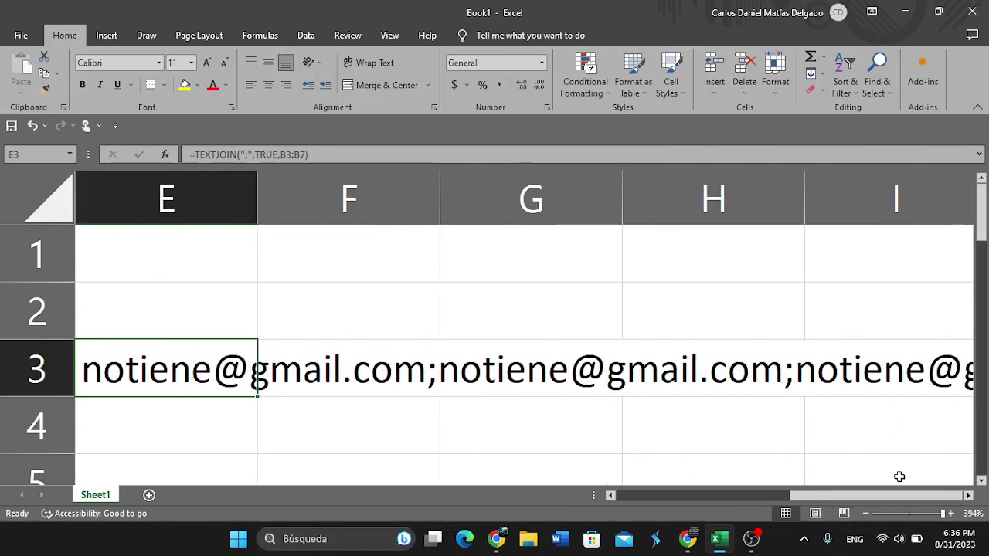
pyautogui.click(865, 513)
pyautogui.click(865, 513)
pyautogui.click(866, 513)
pyautogui.click(866, 513)
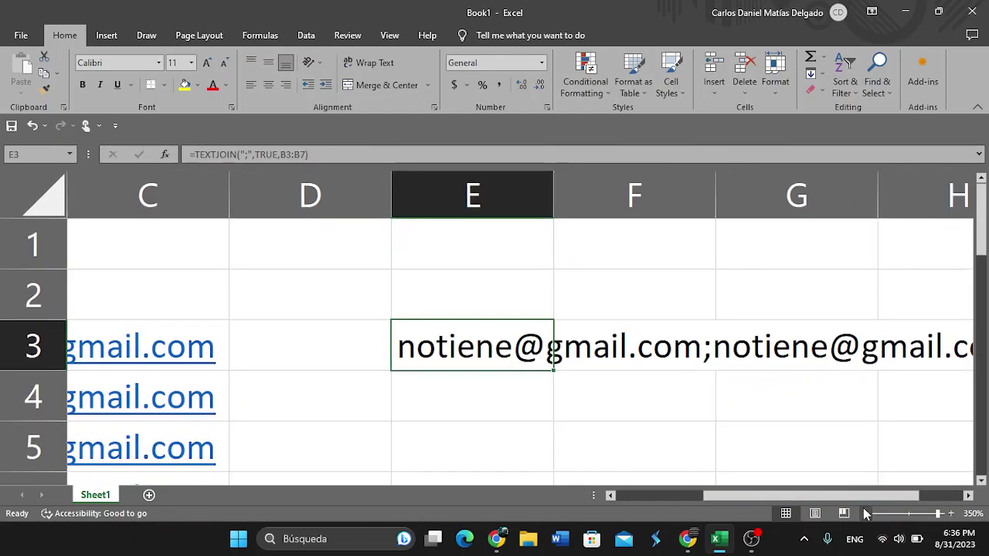
pyautogui.click(865, 513)
pyautogui.click(865, 513)
pyautogui.click(865, 513)
pyautogui.click(865, 513)
pyautogui.click(866, 514)
pyautogui.click(865, 513)
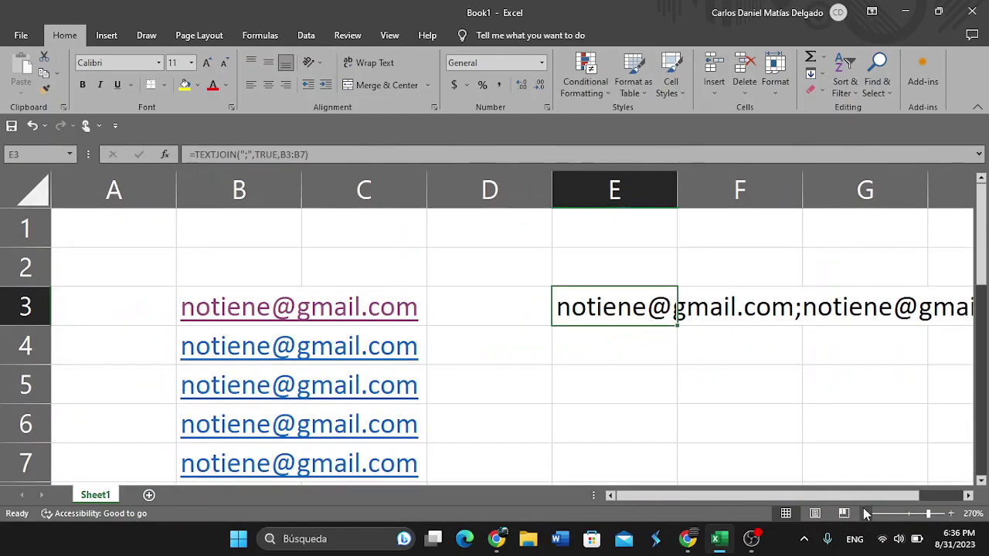
pyautogui.click(866, 513)
pyautogui.click(865, 513)
pyautogui.click(865, 513)
pyautogui.click(866, 513)
pyautogui.click(865, 513)
pyautogui.click(865, 513)
pyautogui.click(866, 513)
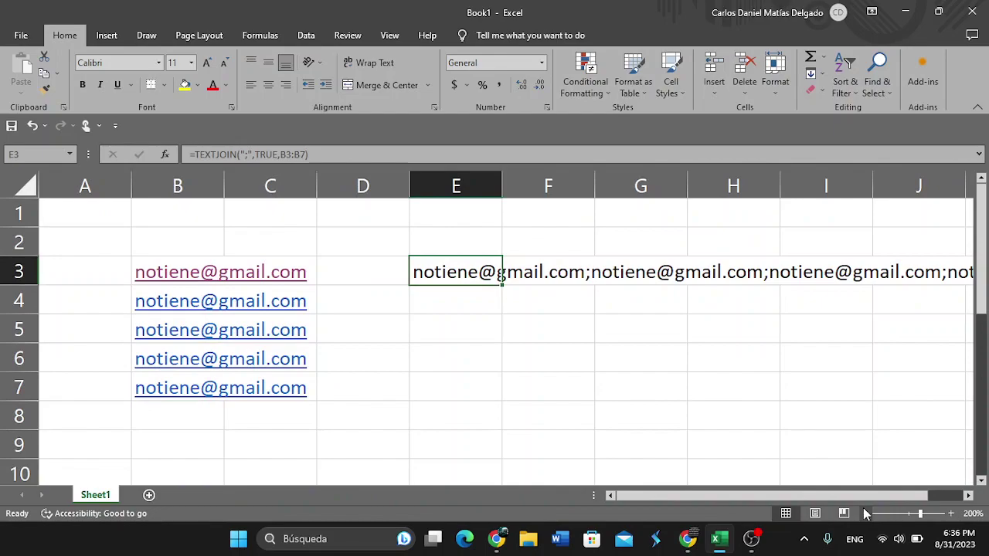
pyautogui.click(866, 513)
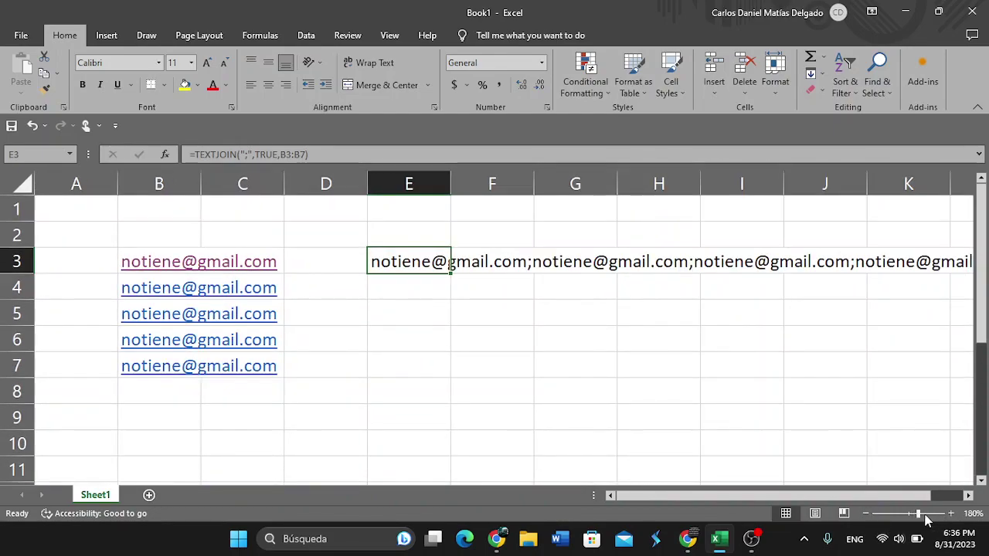
pyautogui.moveTo(920, 516); pyautogui.dragTo(914, 518)
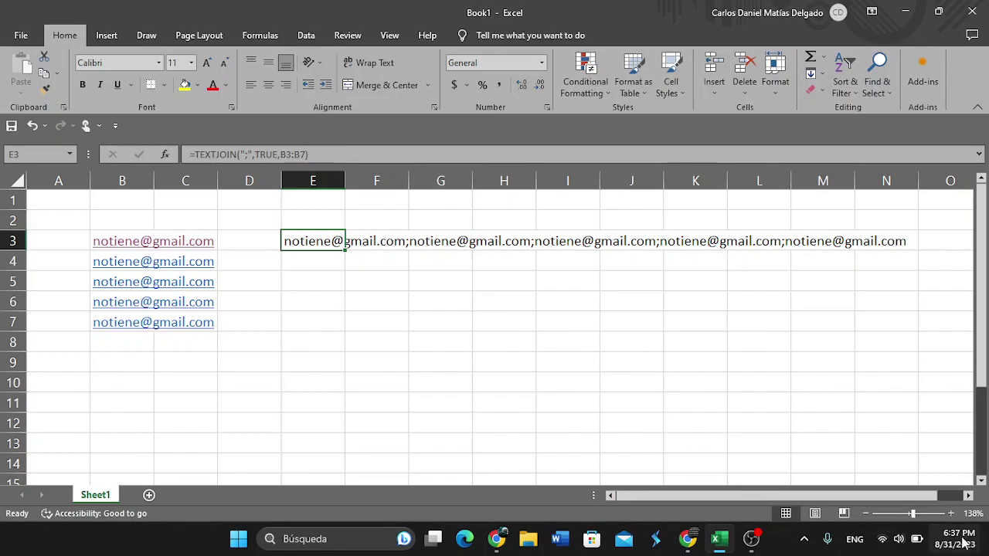
# Zoom the sheet to 210% and select cell E4
pyautogui.click(951, 514)
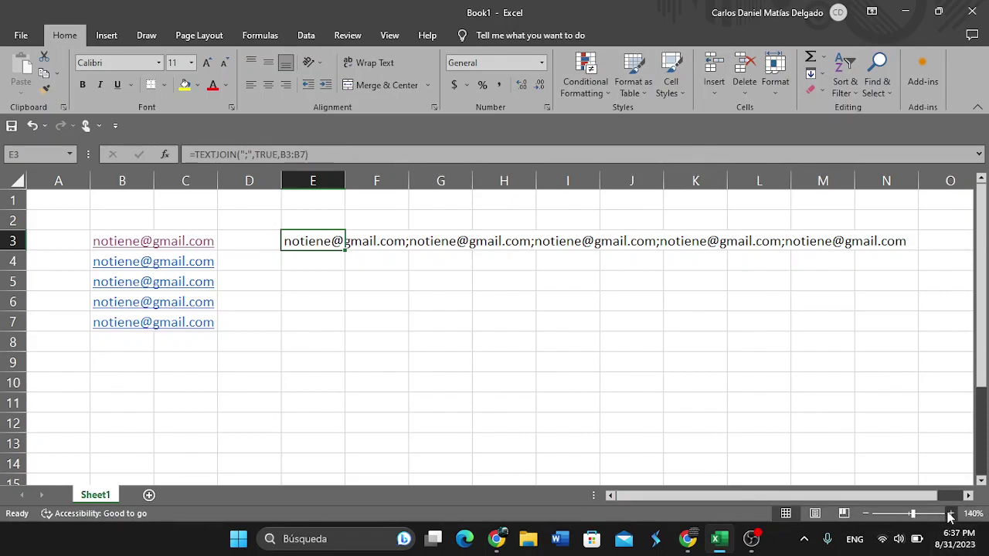
pyautogui.click(951, 515)
pyautogui.click(950, 514)
pyautogui.click(951, 514)
pyautogui.click(950, 514)
pyautogui.click(950, 514)
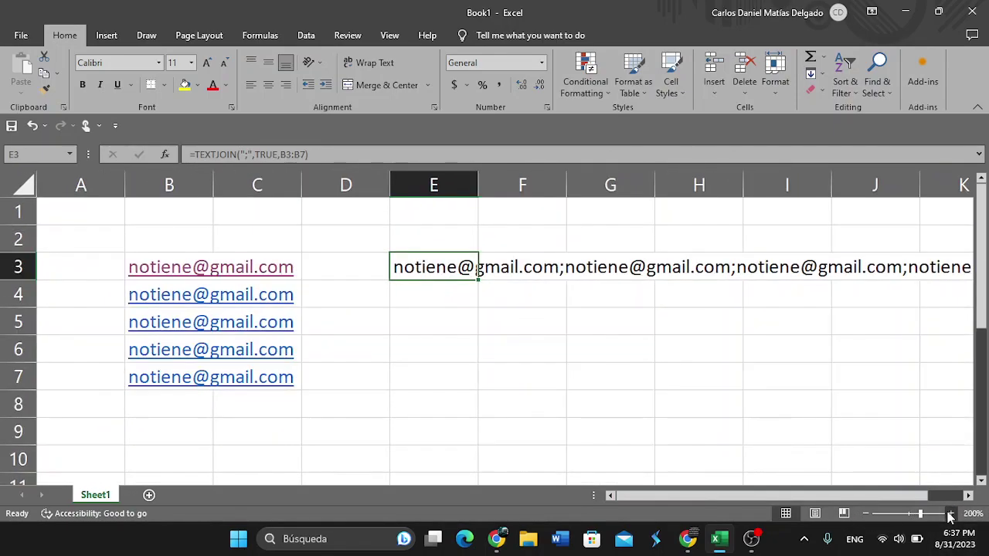
pyautogui.click(950, 515)
pyautogui.click(950, 515)
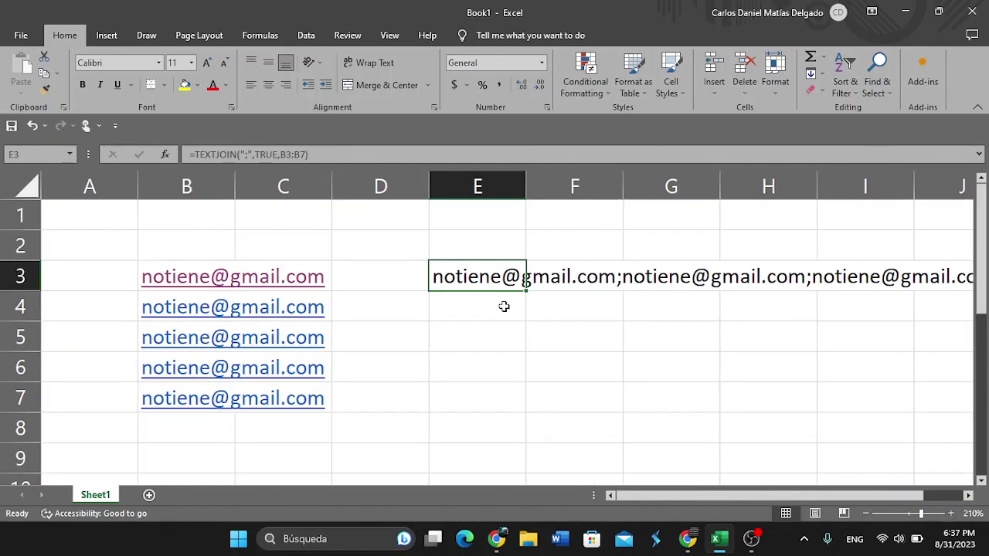
pyautogui.click(504, 307)
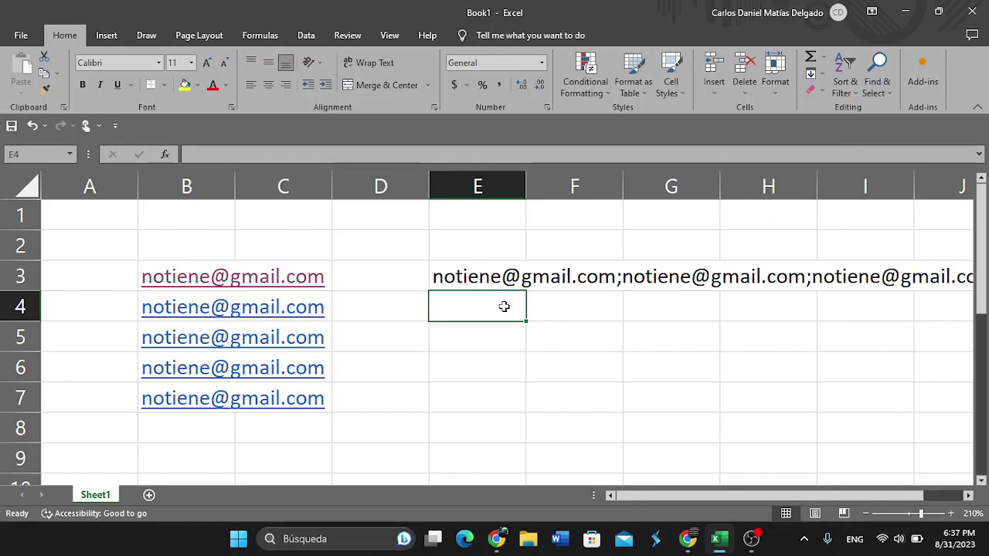
pyautogui.write('0')
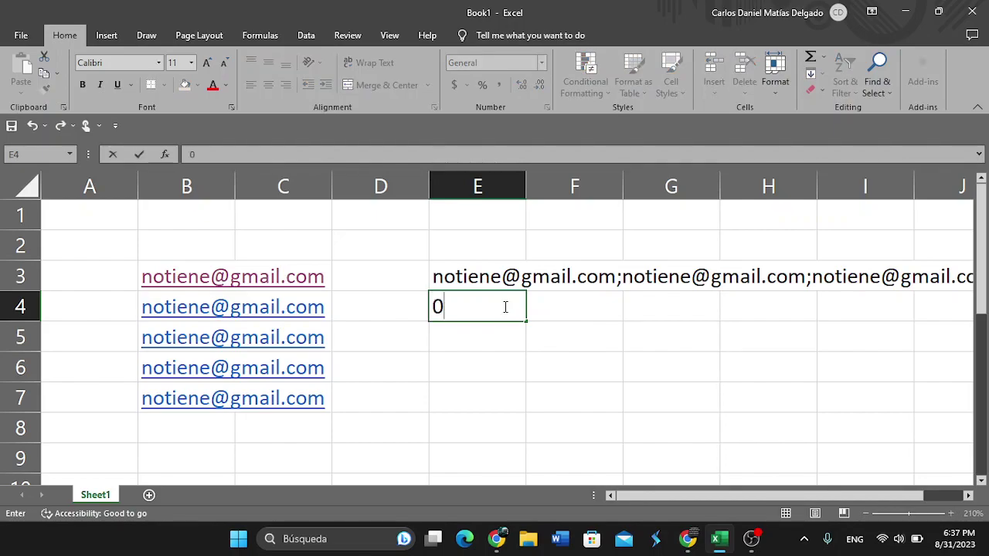
pyautogui.press('BackSpace')
pyautogui.write('=')
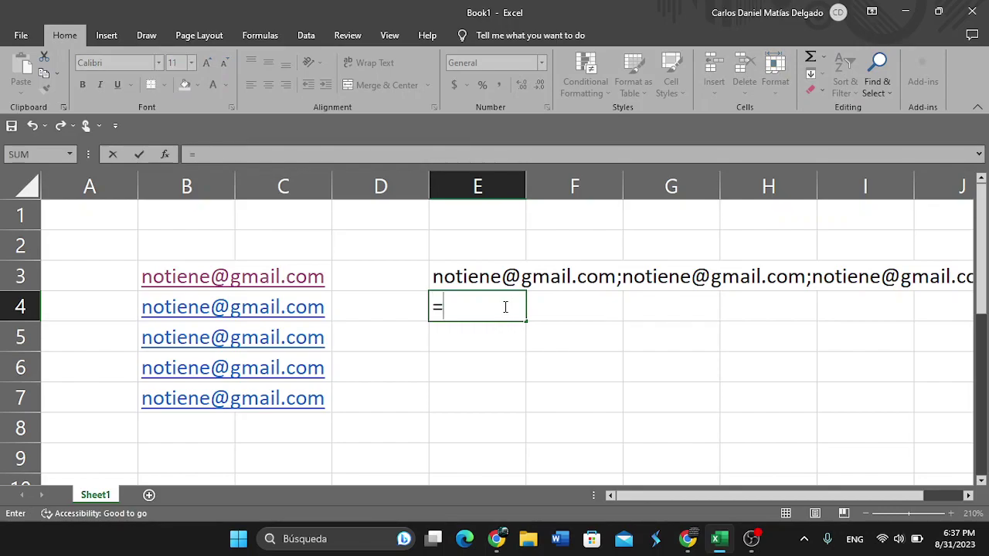
pyautogui.write('te')
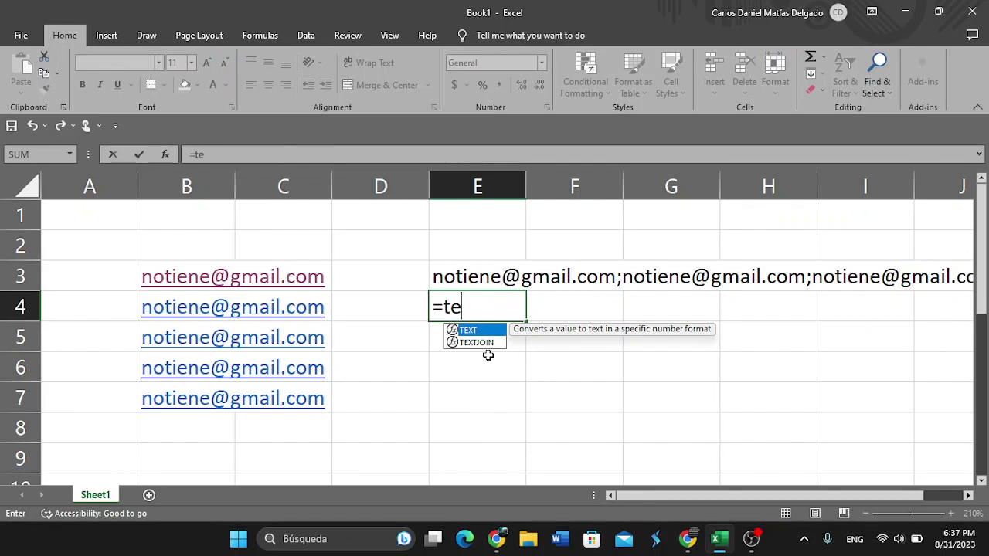
pyautogui.press('Return')
pyautogui.doubleClick(477, 305)
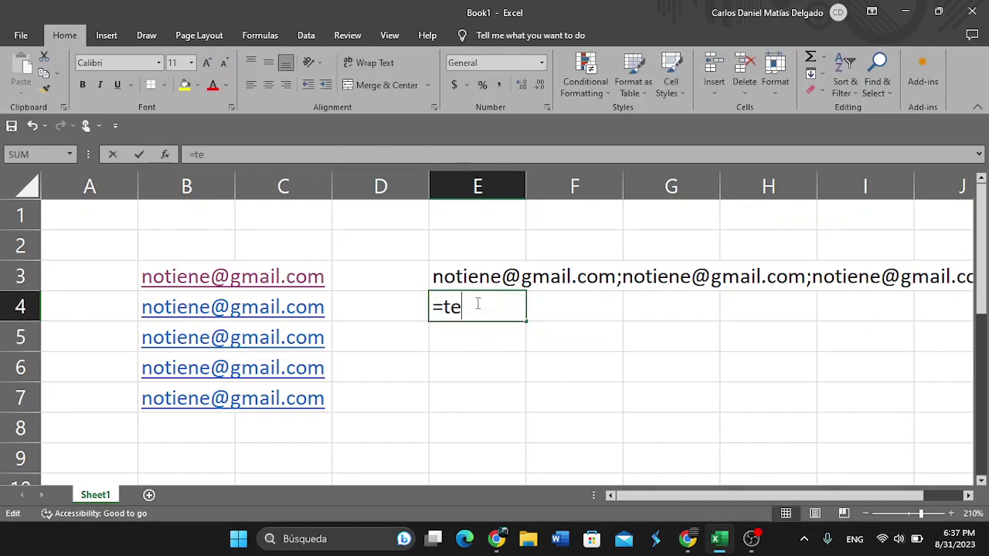
pyautogui.write('x')
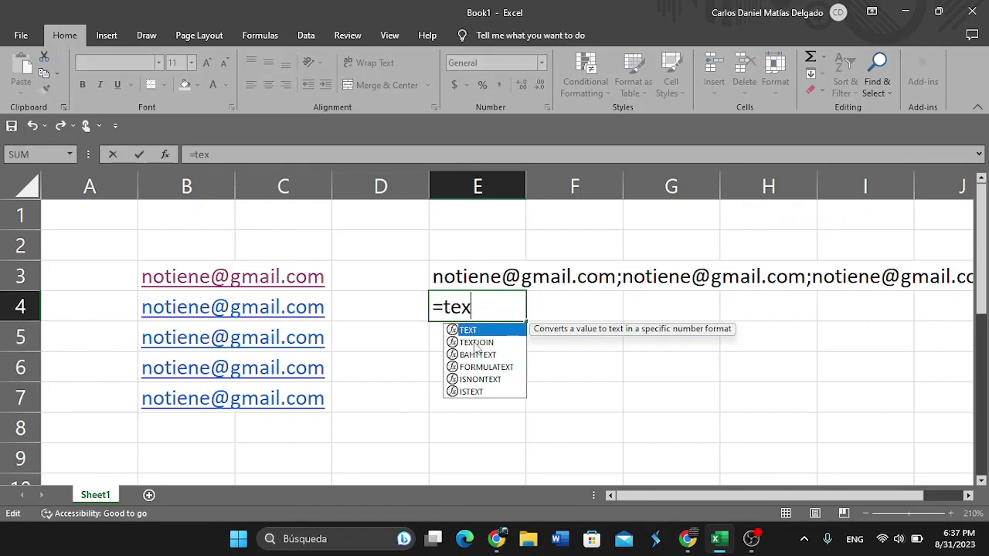
pyautogui.doubleClick(476, 342)
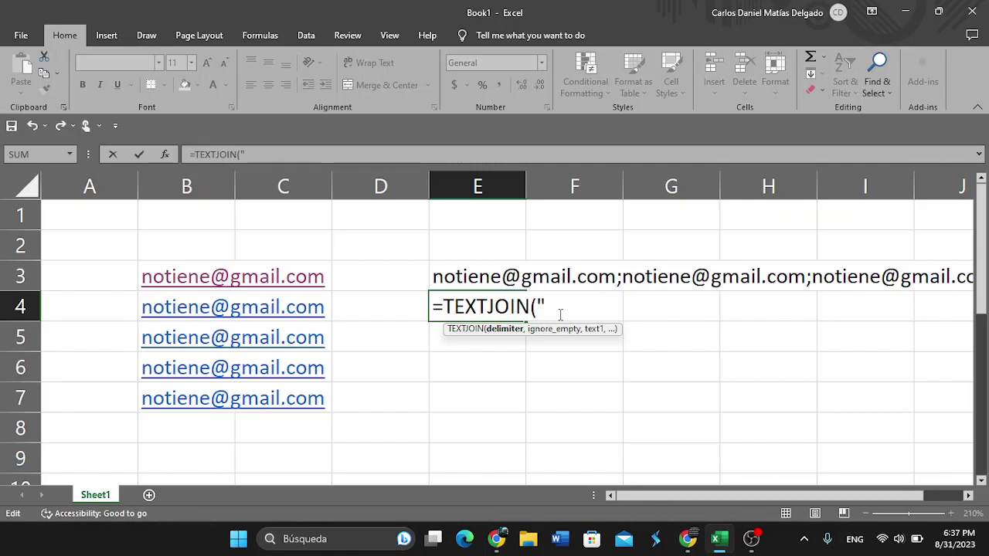
pyautogui.write('",')
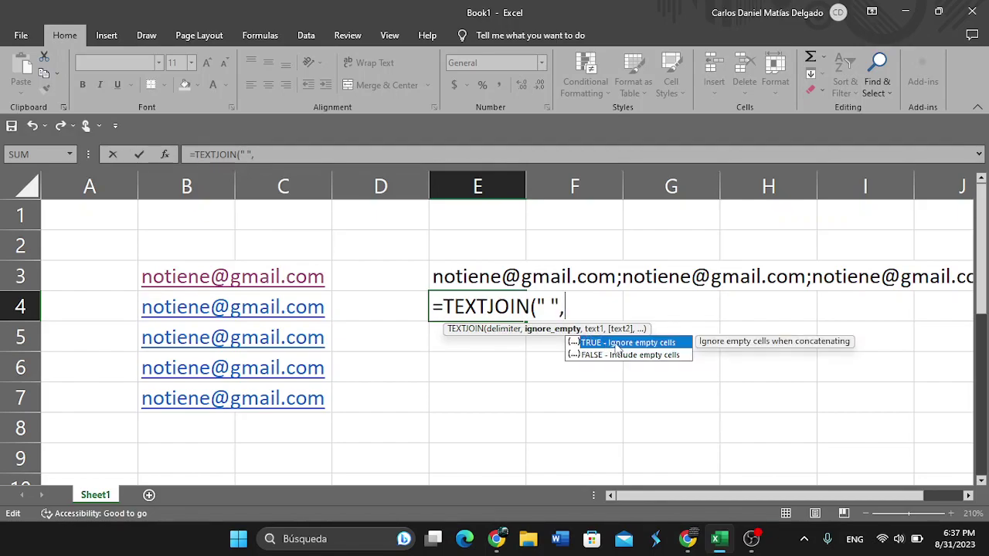
pyautogui.doubleClick(620, 347)
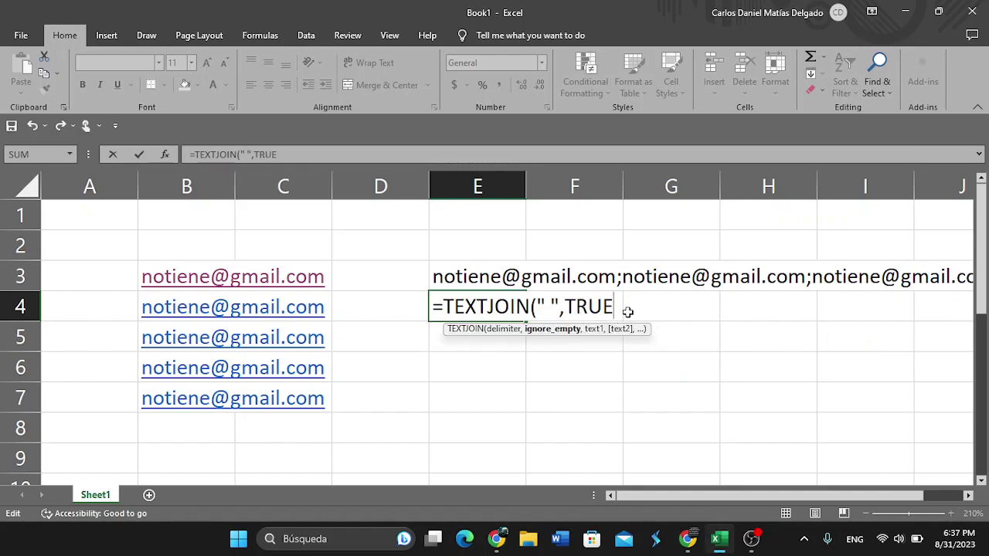
pyautogui.write(',')
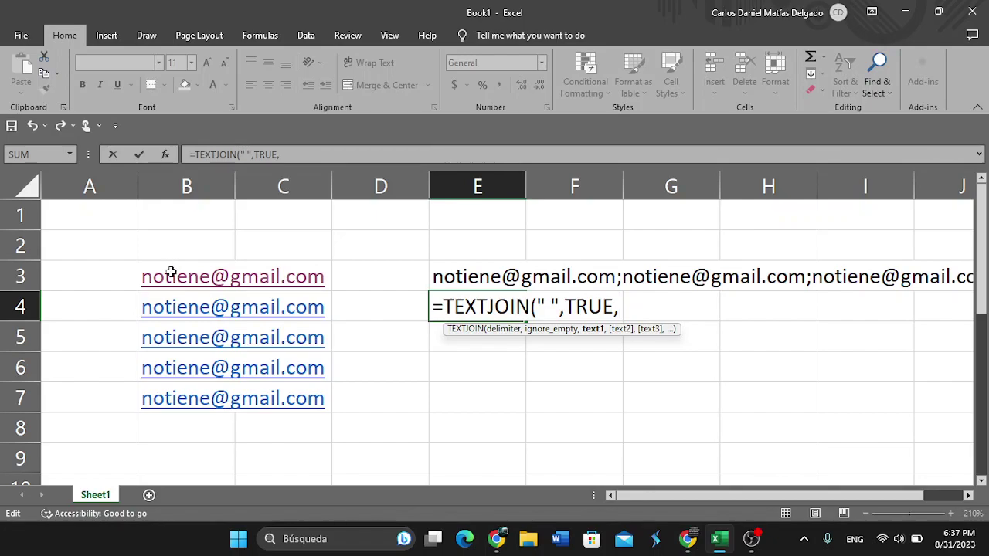
pyautogui.moveTo(175, 275); pyautogui.dragTo(190, 395)
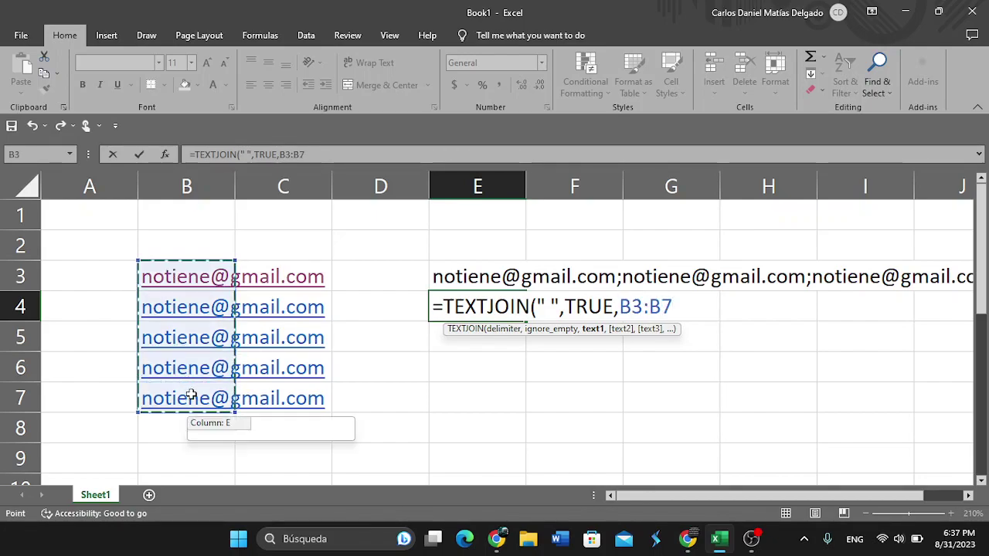
pyautogui.press('Return')
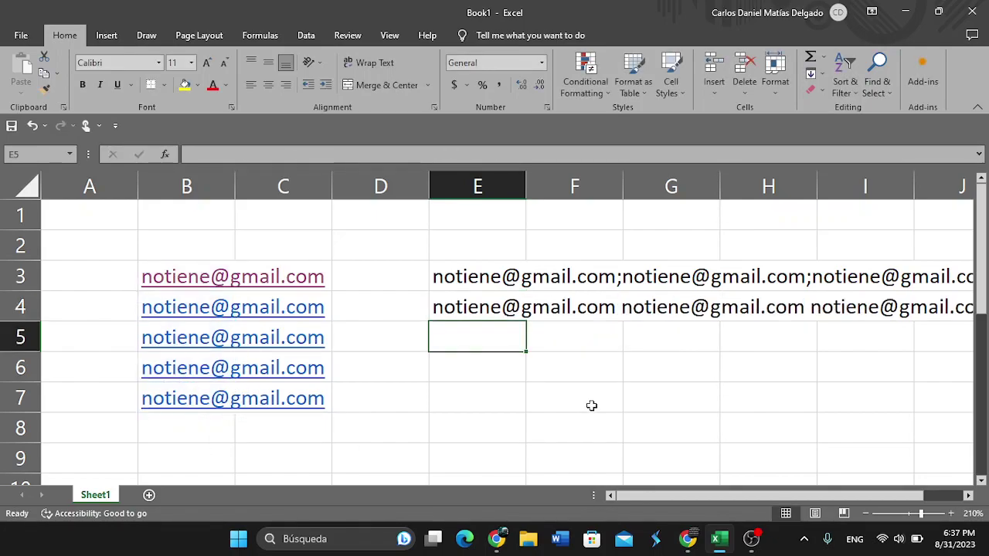
pyautogui.click(618, 310)
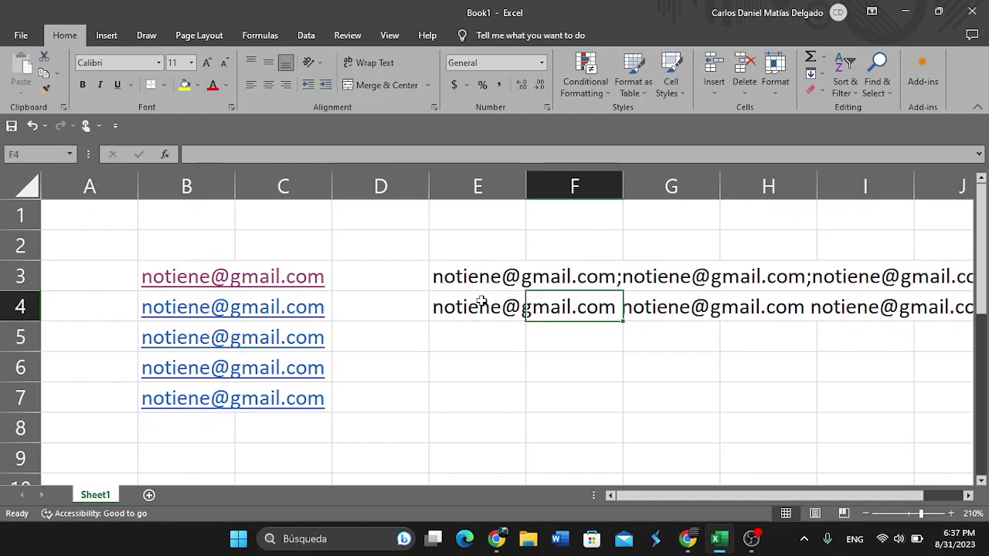
pyautogui.click(480, 301)
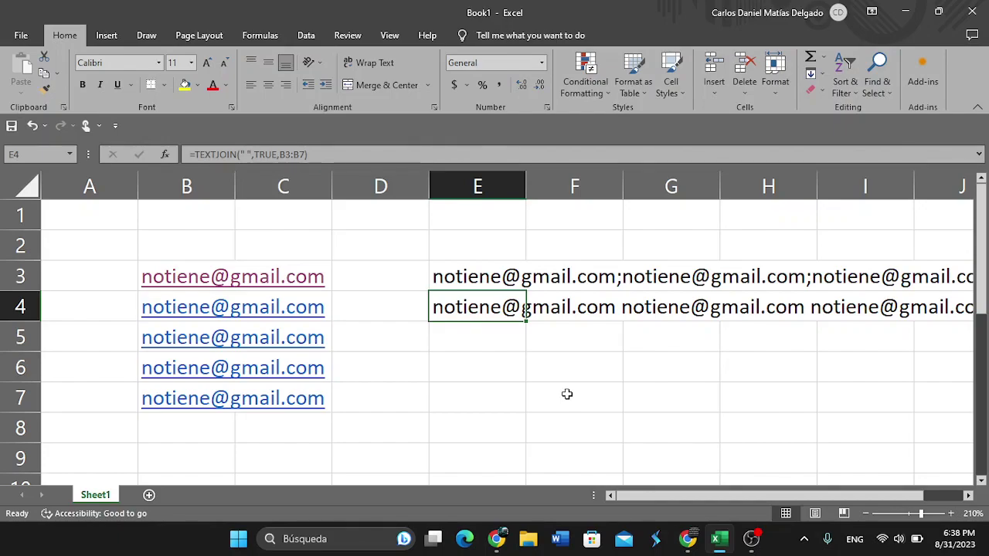
pyautogui.press('BackSpace')
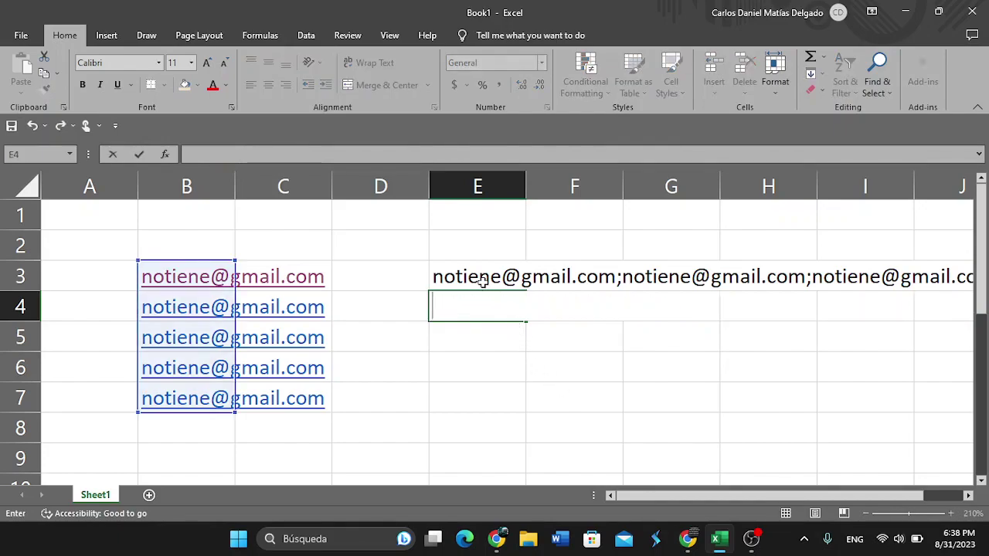
pyautogui.click(482, 281)
pyautogui.doubleClick(482, 281)
pyautogui.press('BackSpace')
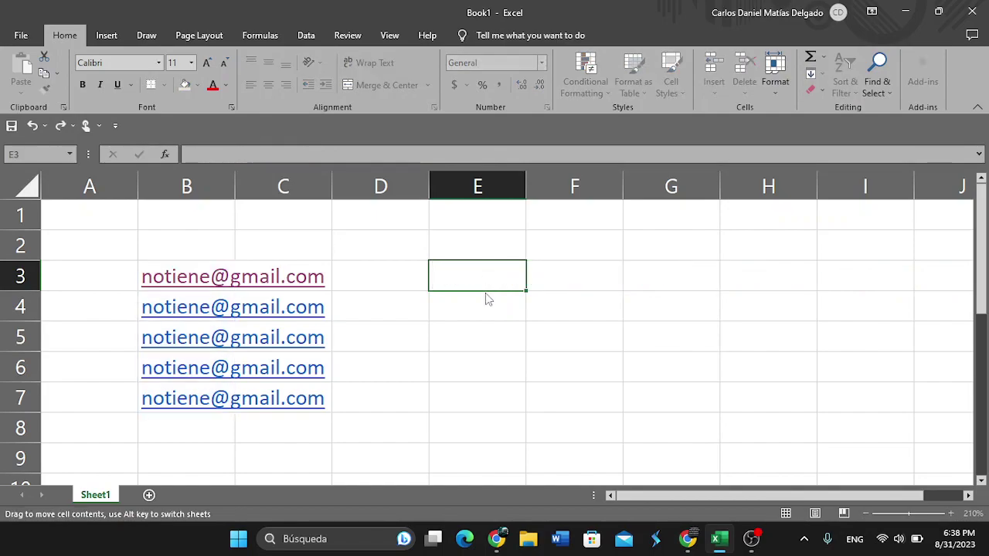
pyautogui.hotkey('ctrl', 'Return')
pyautogui.click(484, 344)
pyautogui.doubleClick(454, 279)
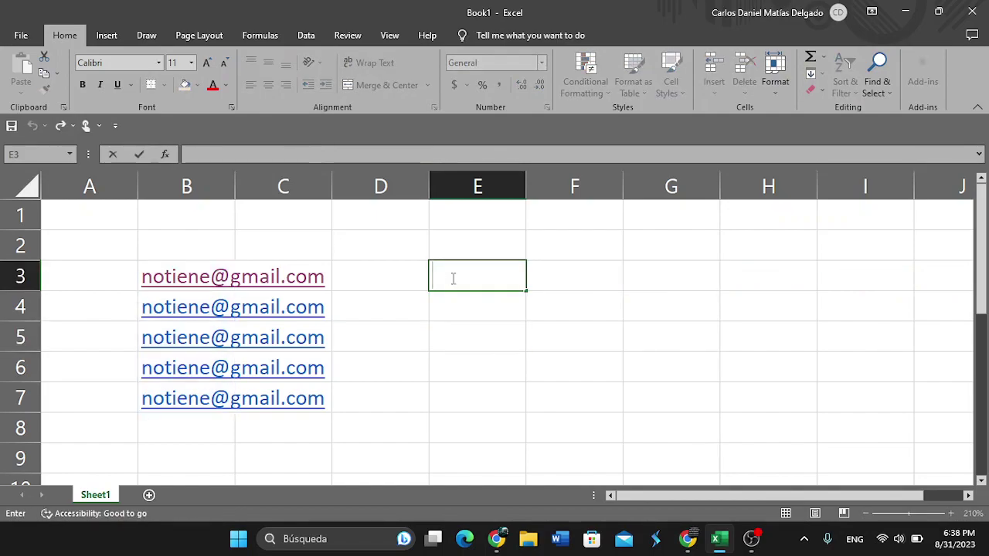
pyautogui.write('=c')
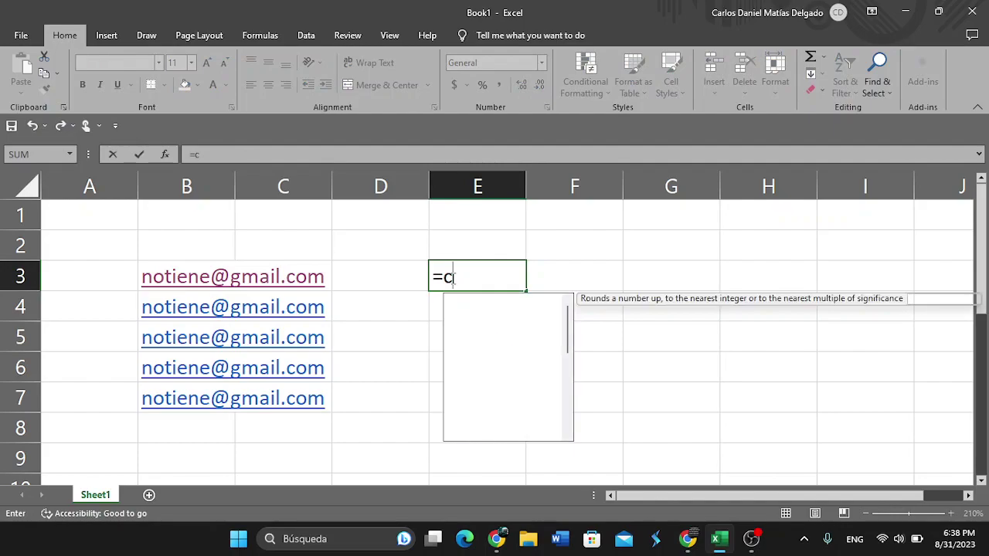
pyautogui.write('on')
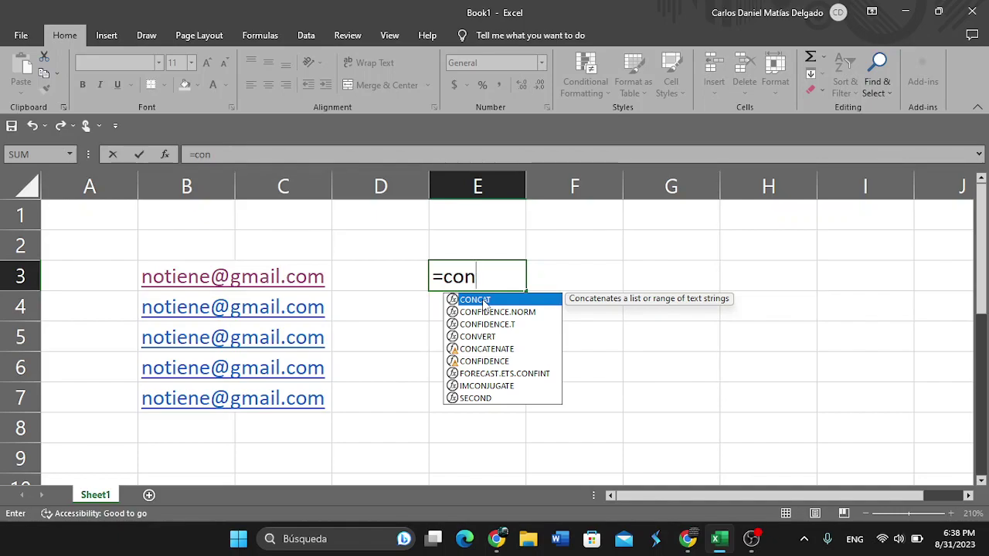
pyautogui.doubleClick(484, 302)
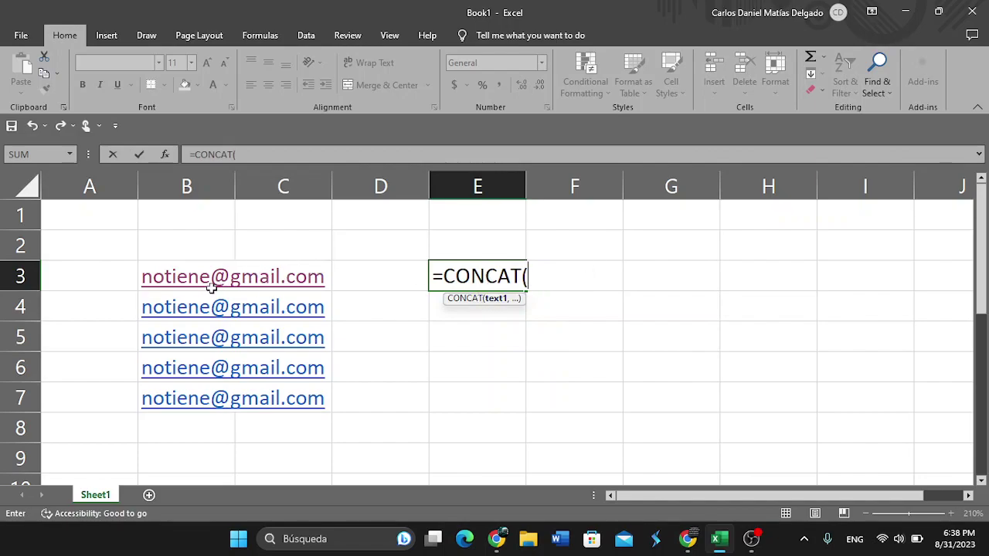
pyautogui.moveTo(185, 280); pyautogui.dragTo(193, 400)
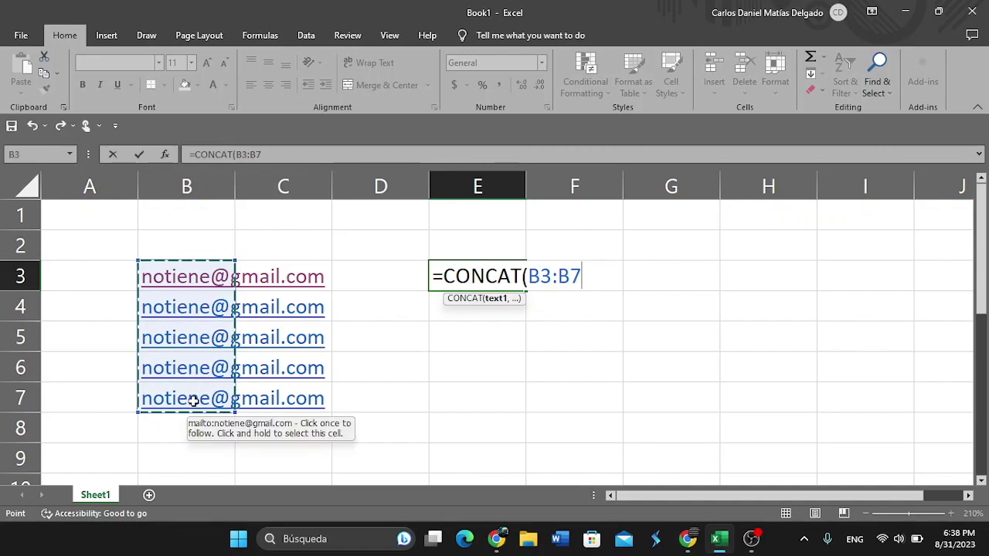
pyautogui.press('Return')
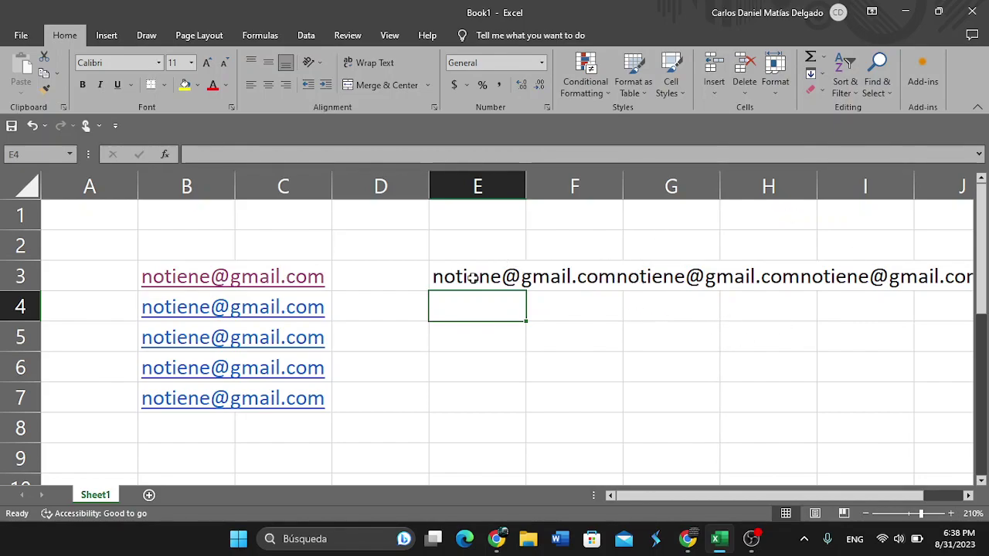
pyautogui.click(610, 274)
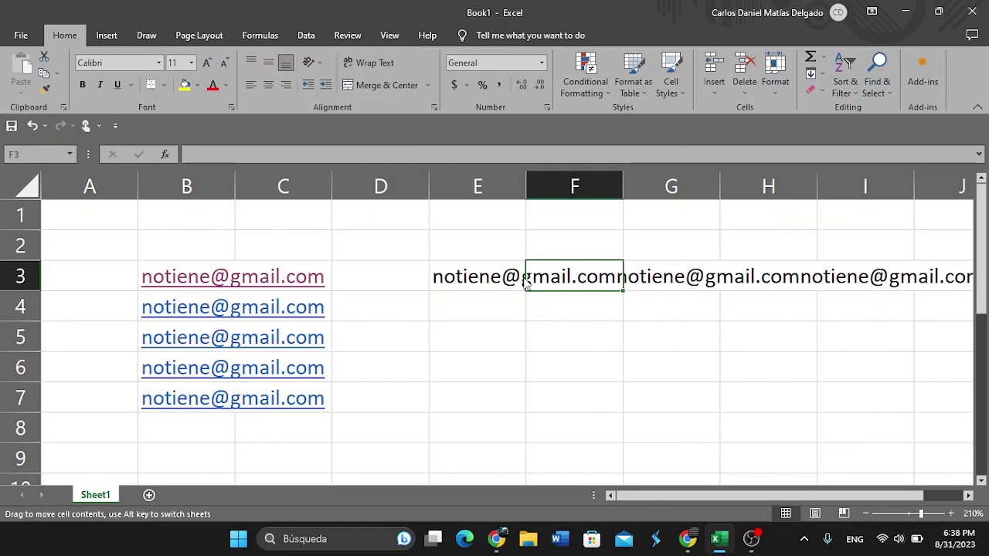
pyautogui.click(480, 273)
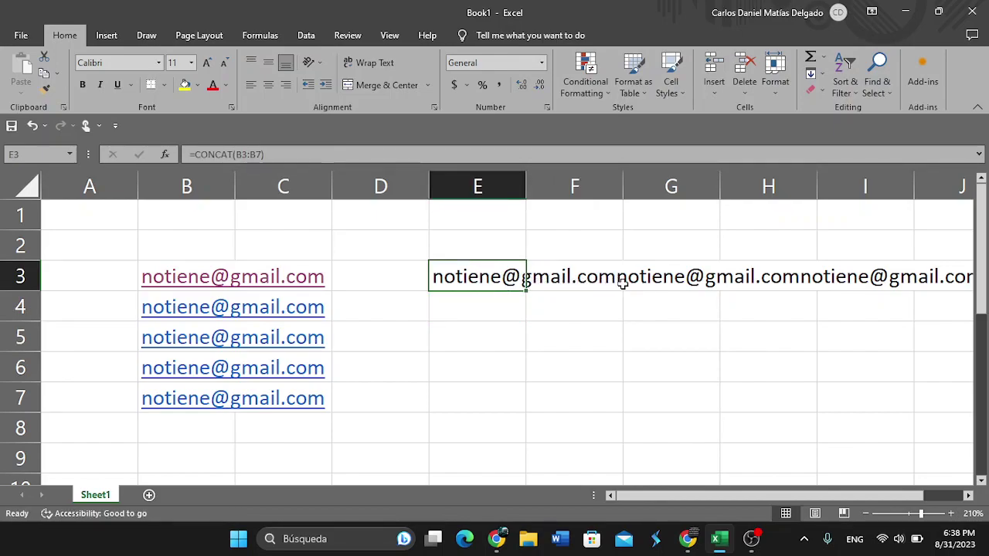
pyautogui.click(951, 513)
pyautogui.click(951, 513)
pyautogui.click(952, 513)
pyautogui.click(951, 513)
pyautogui.click(951, 513)
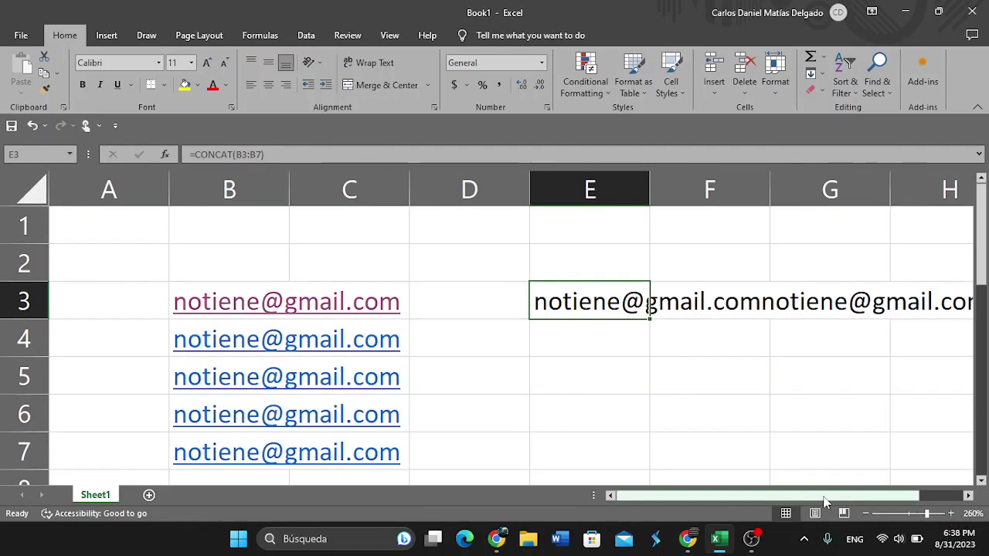
pyautogui.moveTo(831, 499); pyautogui.dragTo(896, 501)
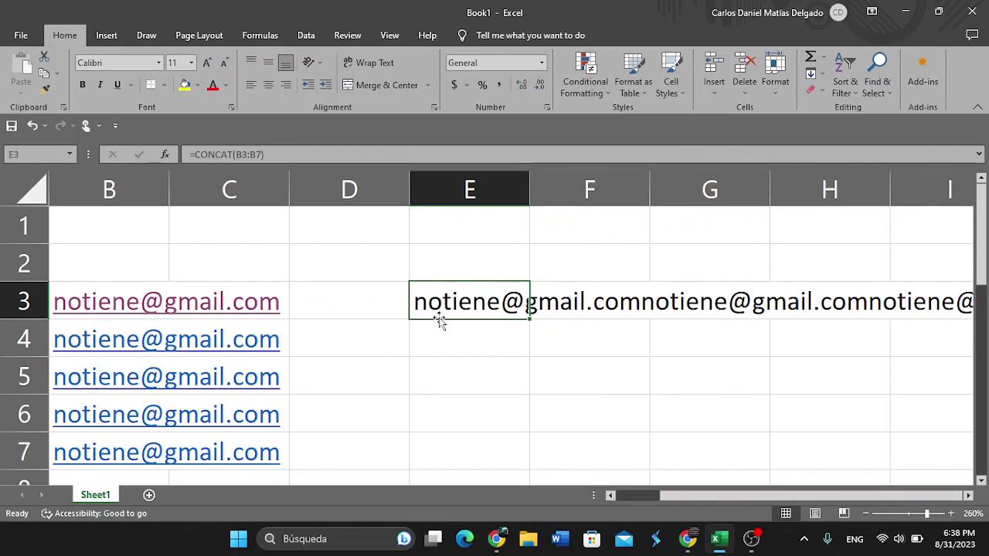
# Clear E3 and start a new =CONCAT( formula there
pyautogui.press('BackSpace')
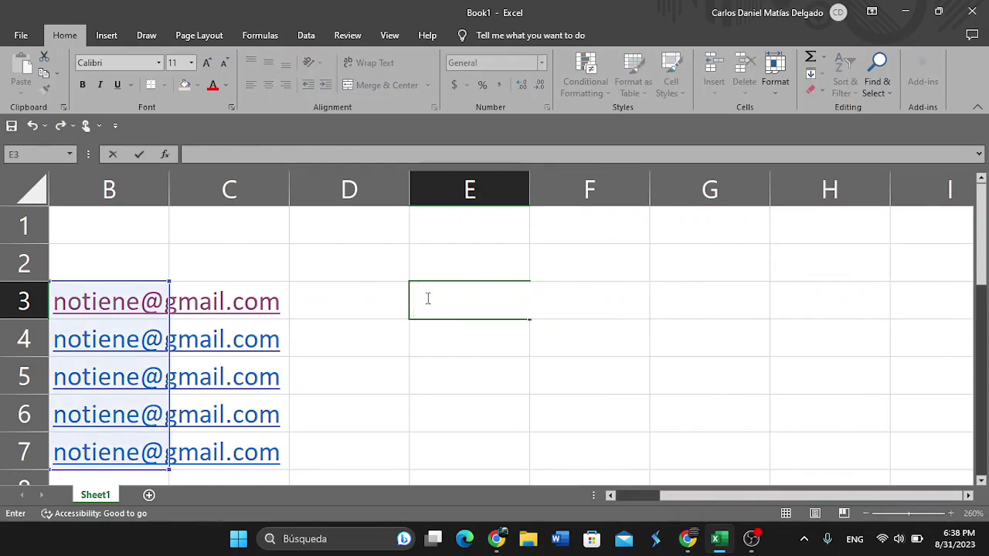
pyautogui.press('Escape')
pyautogui.click(463, 408)
pyautogui.click(448, 304)
pyautogui.press('BackSpace')
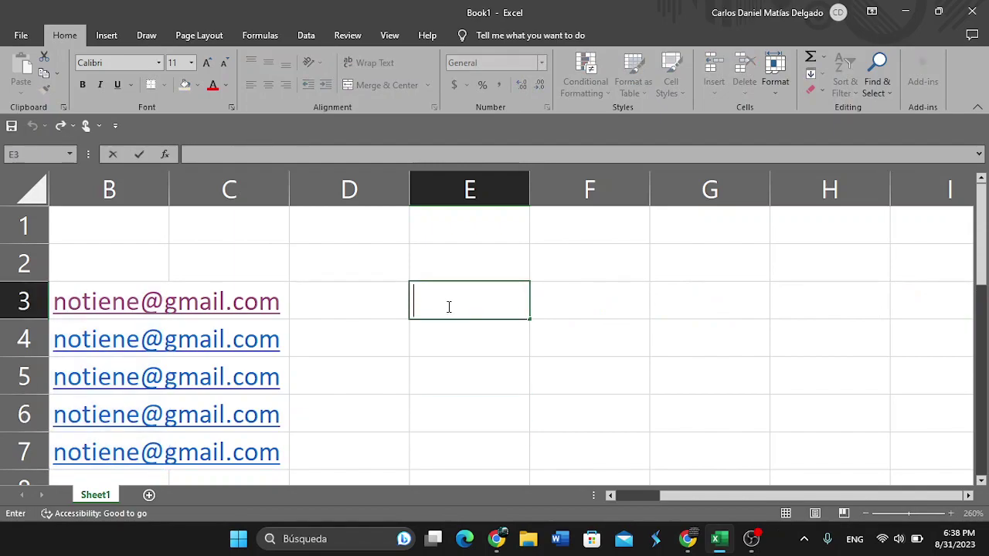
pyautogui.write(')')
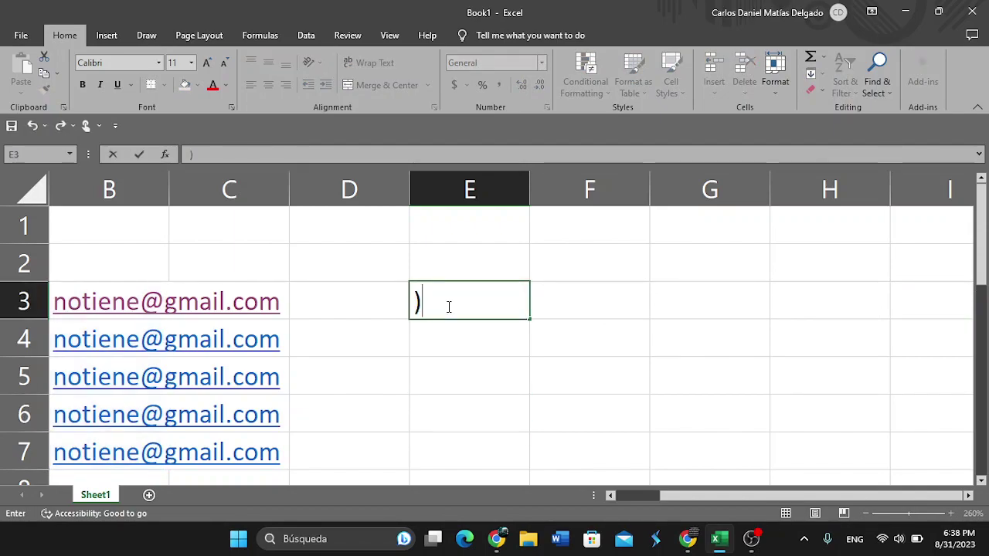
pyautogui.press('BackSpace')
pyautogui.write('=')
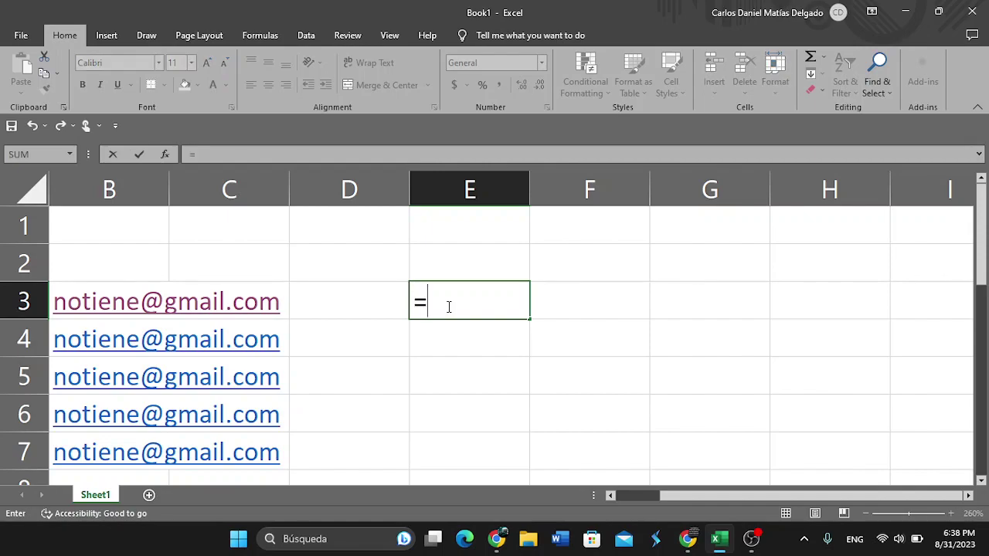
pyautogui.write('con')
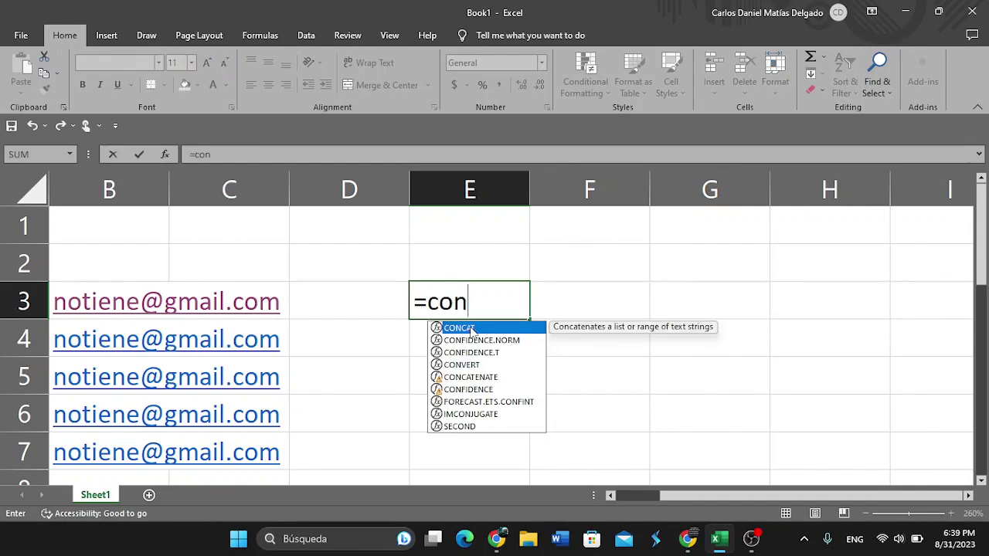
pyautogui.doubleClick(462, 330)
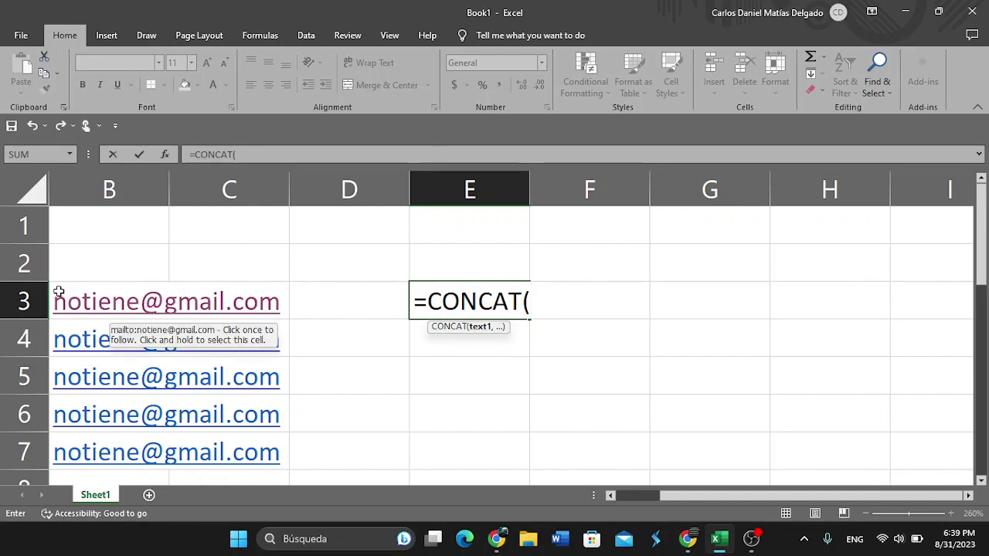
# Complete =CONCAT(B3,";",B4,";",B5,";") in E3 and commit it
pyautogui.click(87, 300)
pyautogui.write(',')
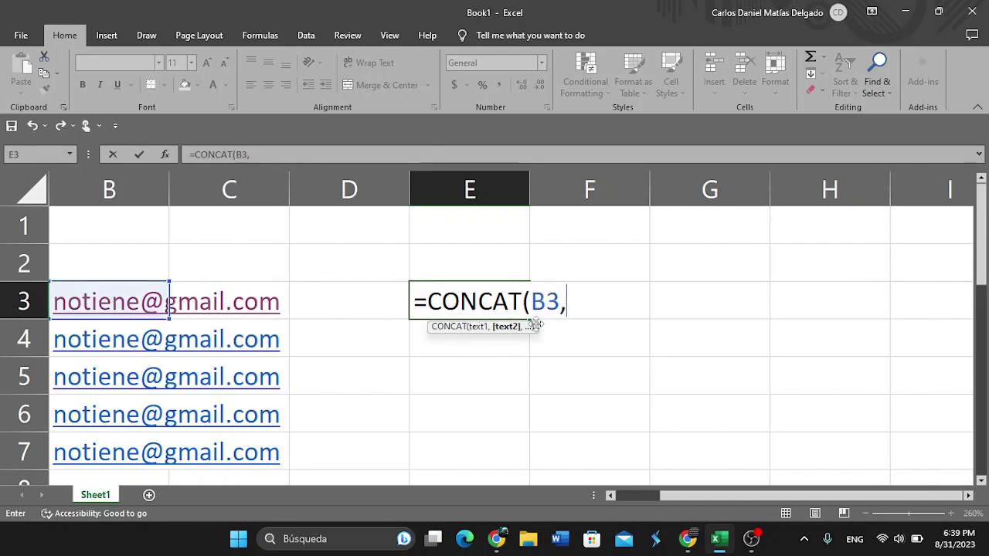
pyautogui.write('";"')
pyautogui.write(',')
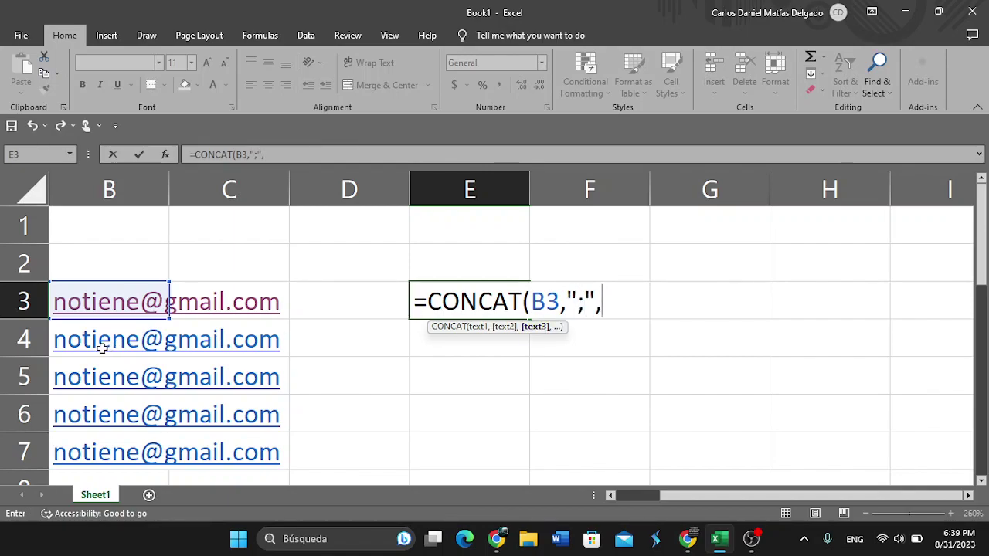
pyautogui.click(101, 340)
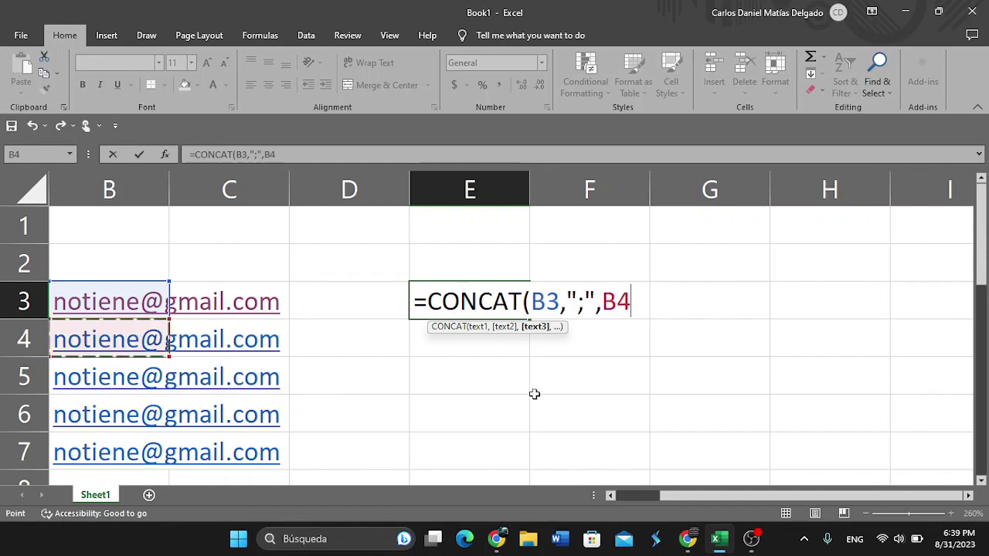
pyautogui.write(':')
pyautogui.press('BackSpace')
pyautogui.press('BackSpace')
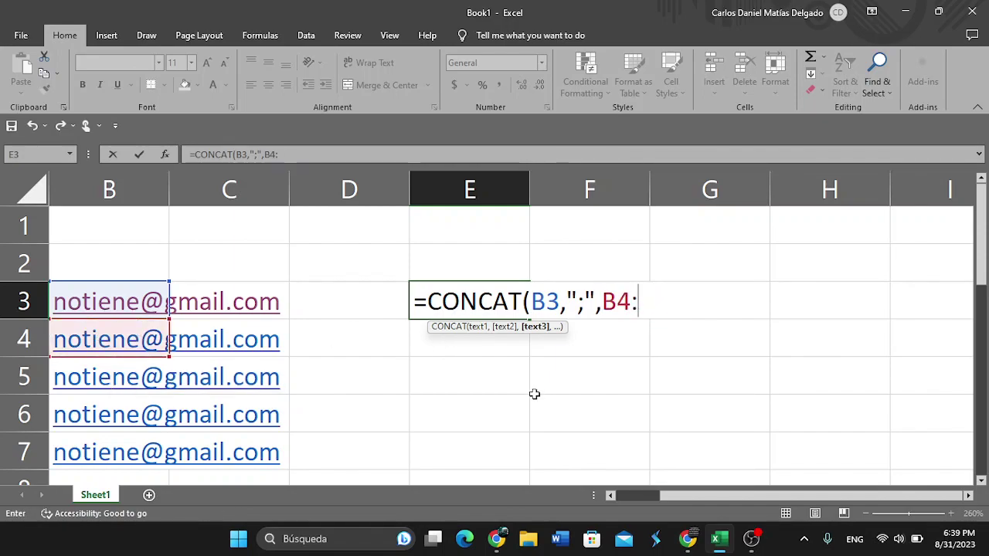
pyautogui.press('BackSpace')
pyautogui.write(',')
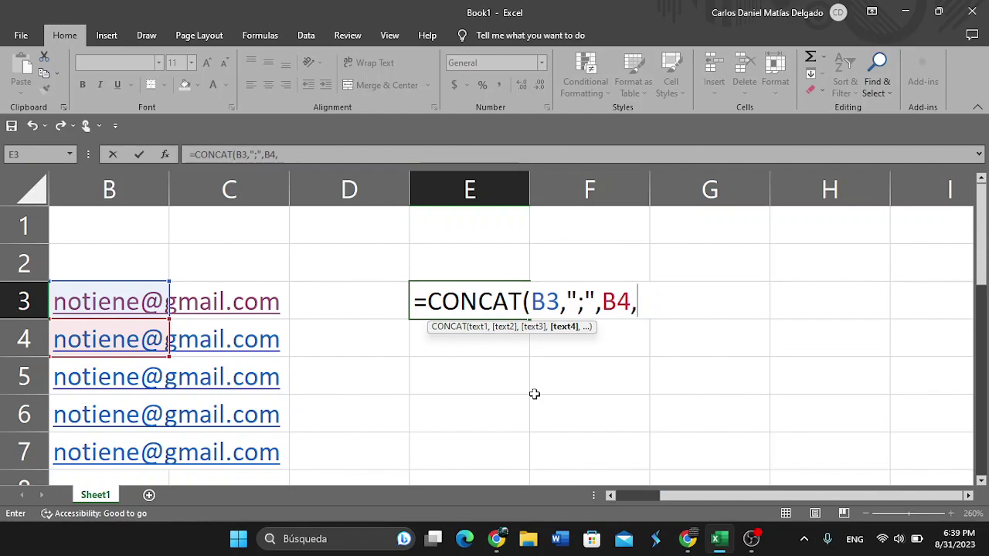
pyautogui.write('"')
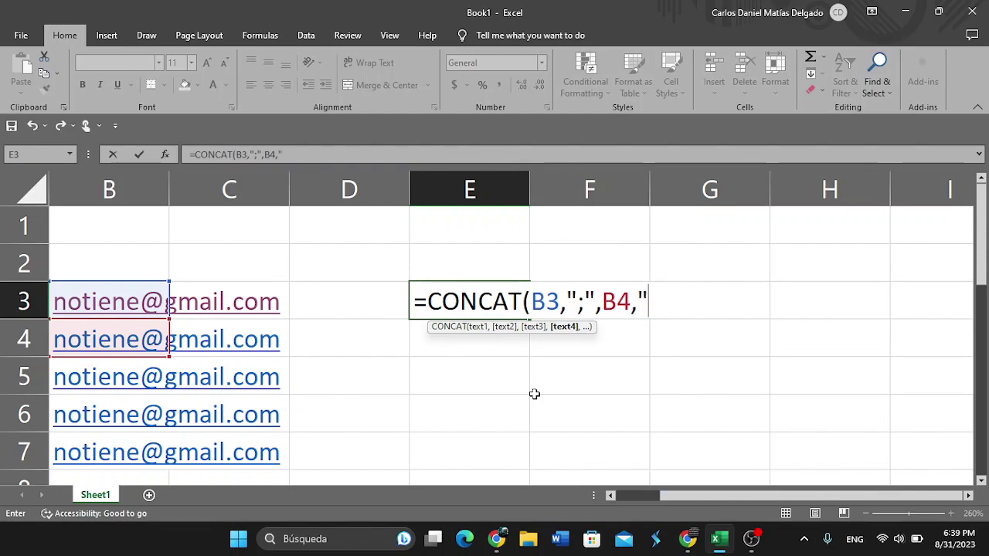
pyautogui.write(';"')
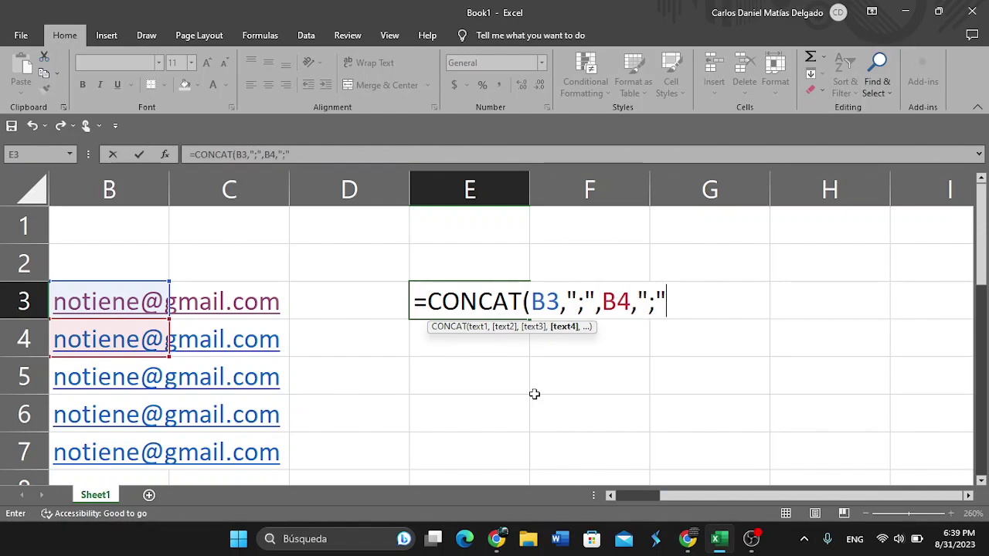
pyautogui.write(',')
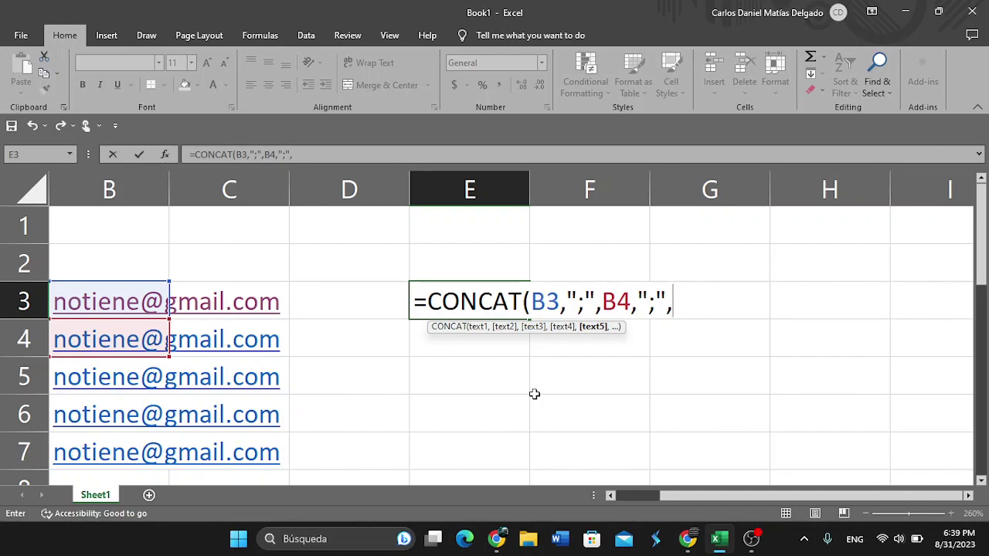
pyautogui.click(111, 376)
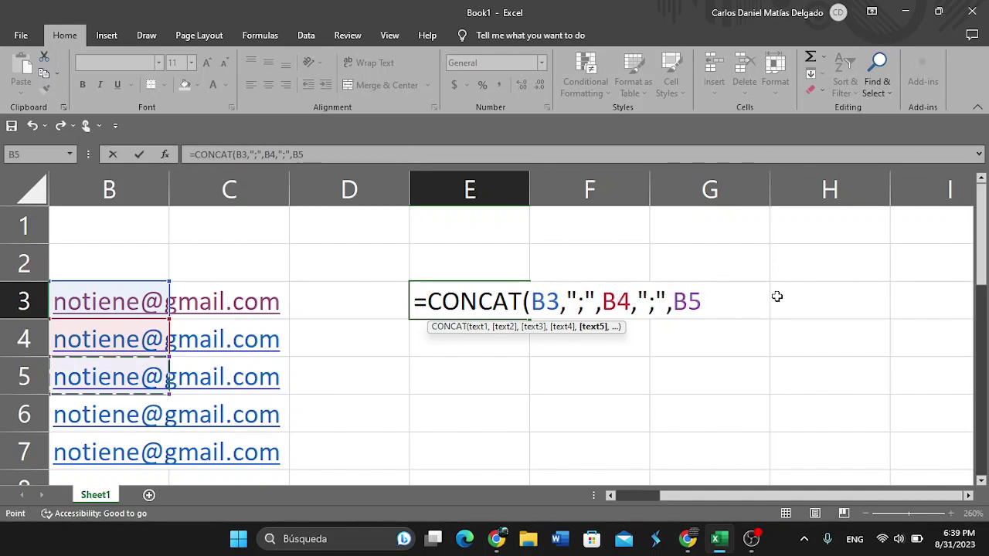
pyautogui.write(',"')
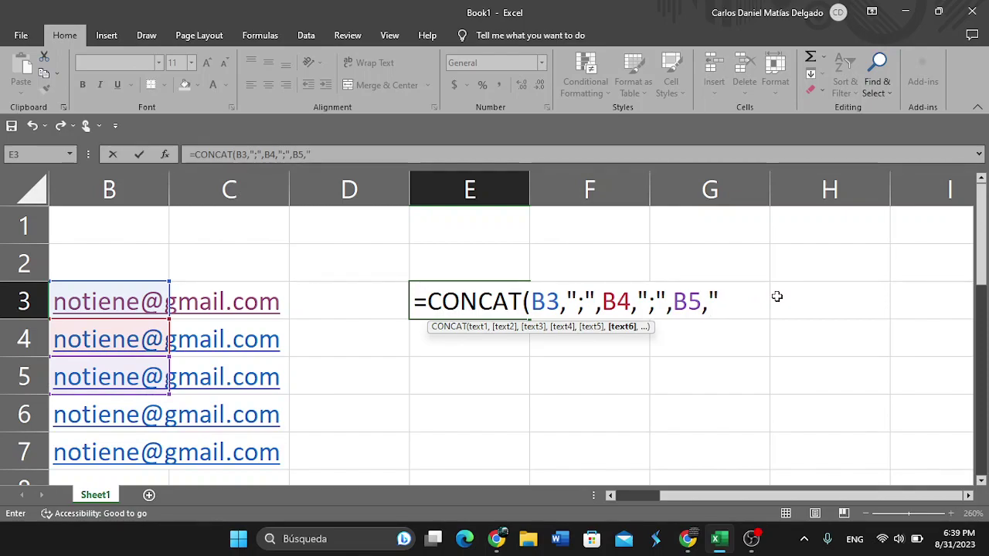
pyautogui.write(';')
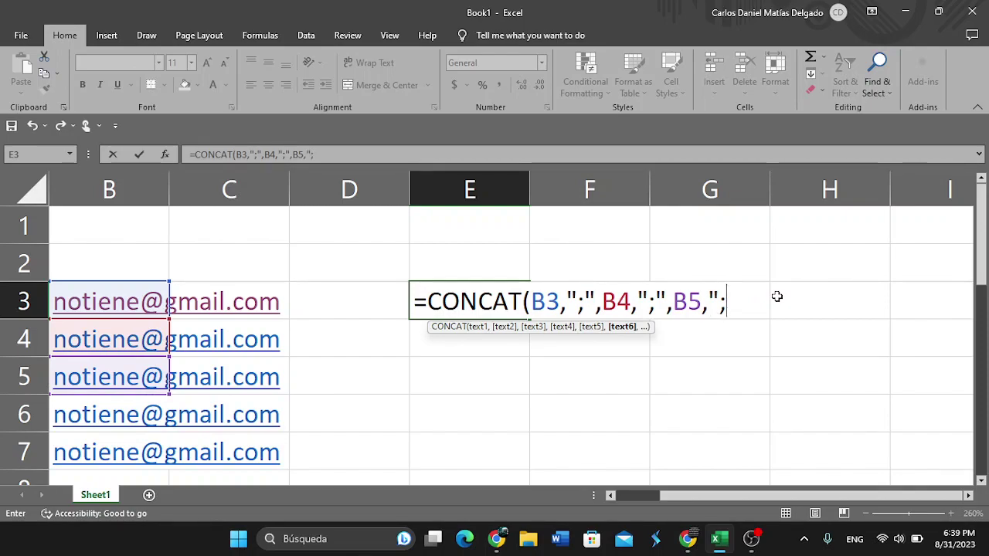
pyautogui.write('"')
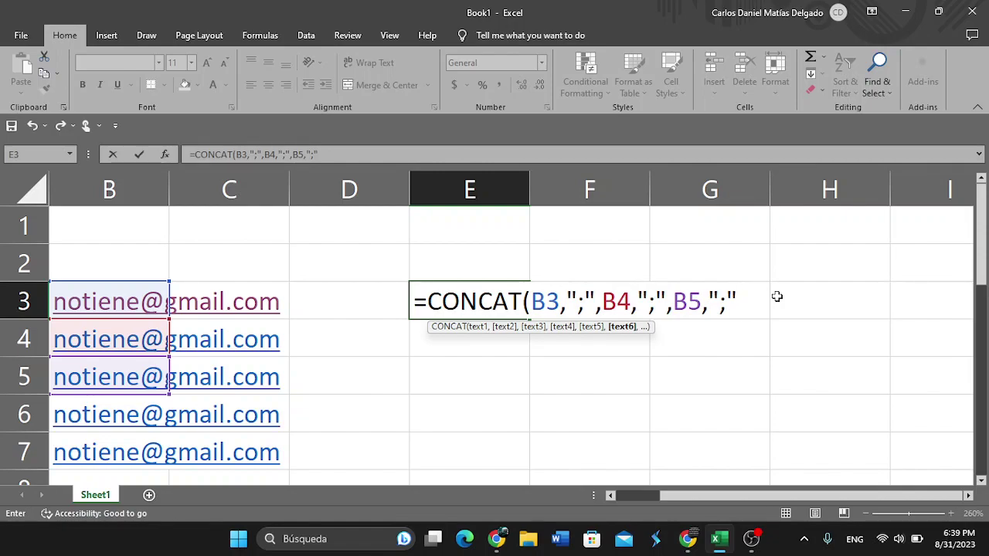
pyautogui.click(117, 413)
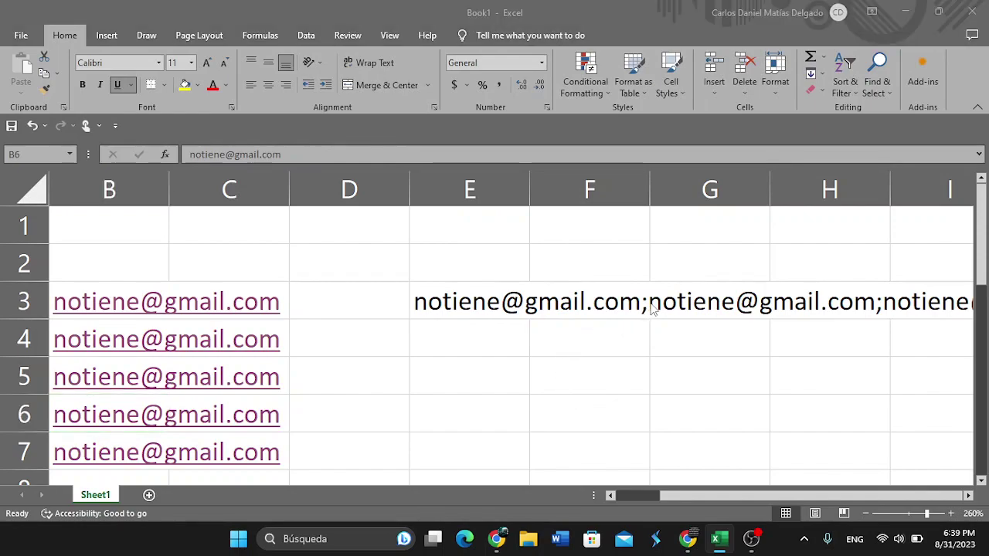
# Review and commit the CONCAT formula in E3, then delete it from E3
pyautogui.click(514, 302)
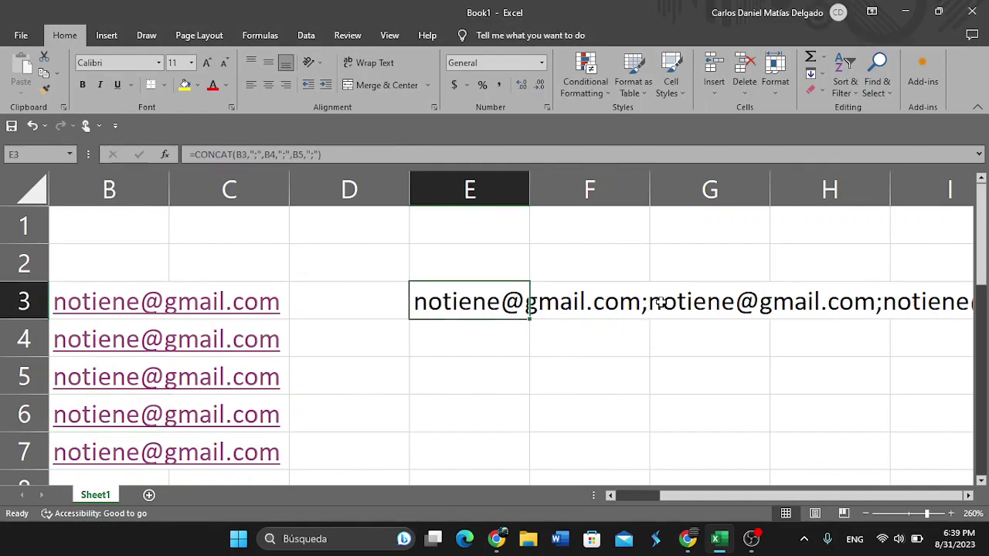
pyautogui.click(269, 154)
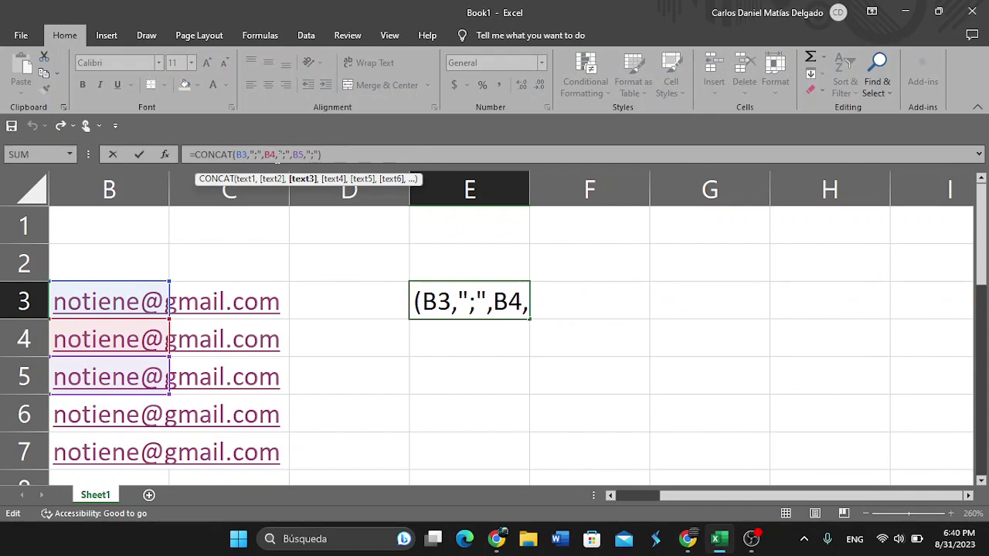
pyautogui.doubleClick(254, 155)
pyautogui.press('End')
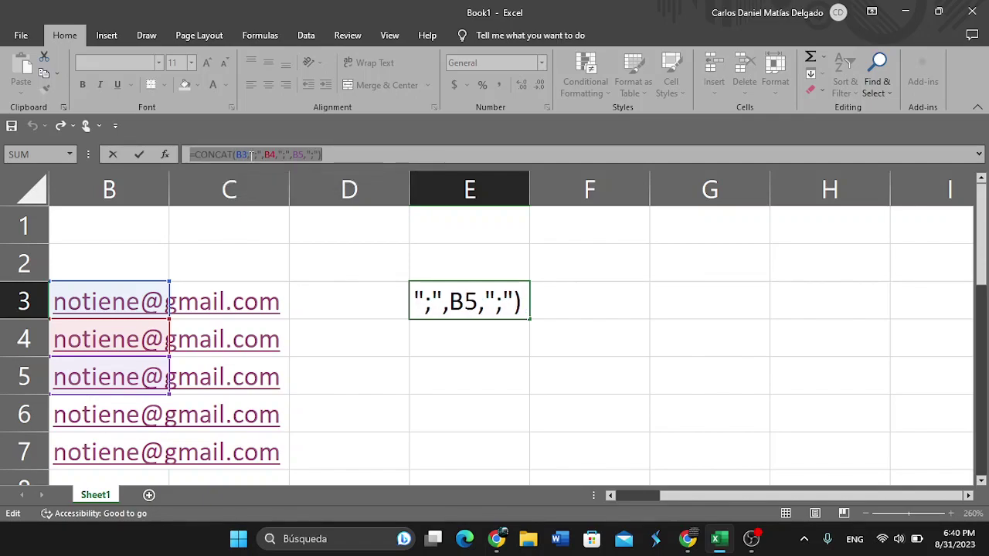
pyautogui.click(262, 155)
pyautogui.doubleClick(271, 155)
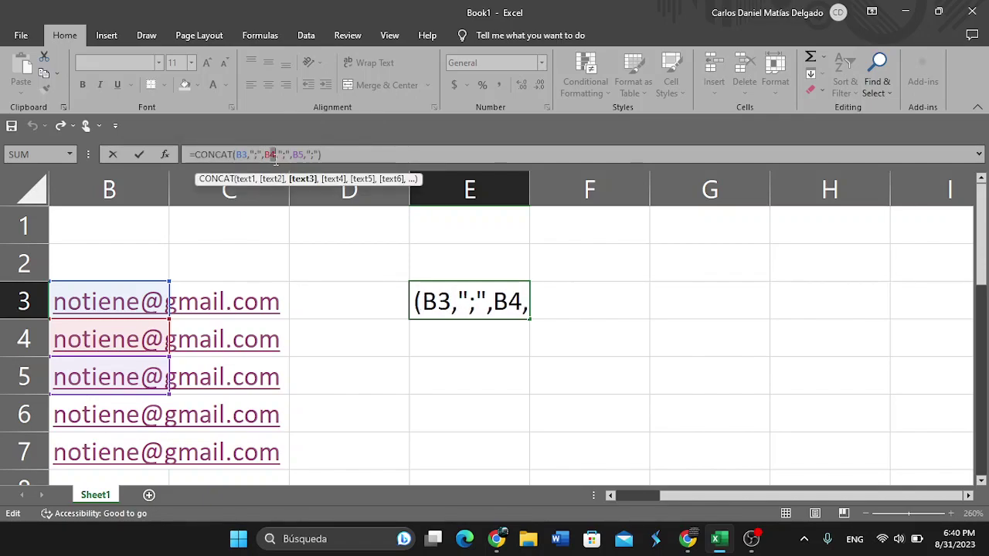
pyautogui.click(479, 381)
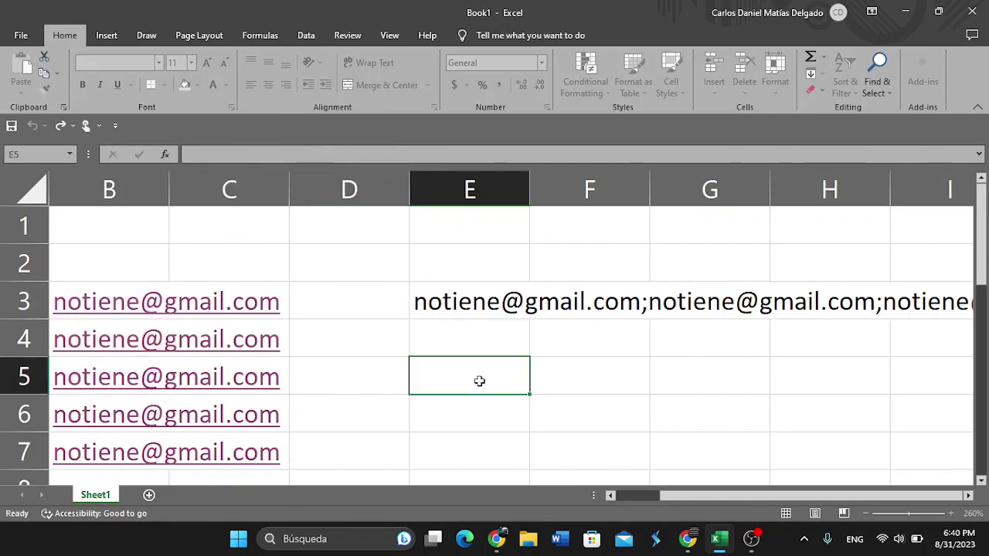
pyautogui.click(503, 304)
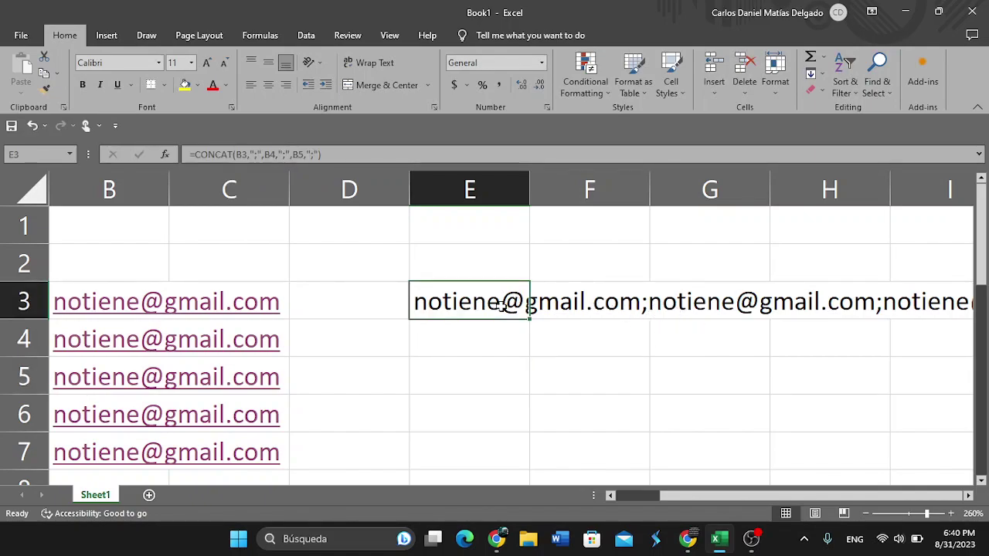
pyautogui.press('Delete')
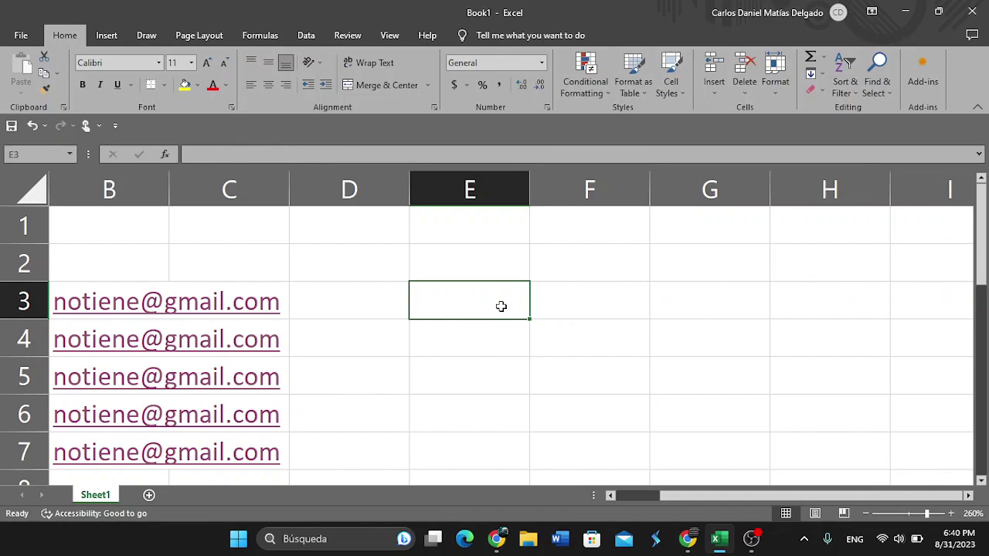
# Enter the headers NAME in D1 and LAST NAME in E1
pyautogui.click(418, 466)
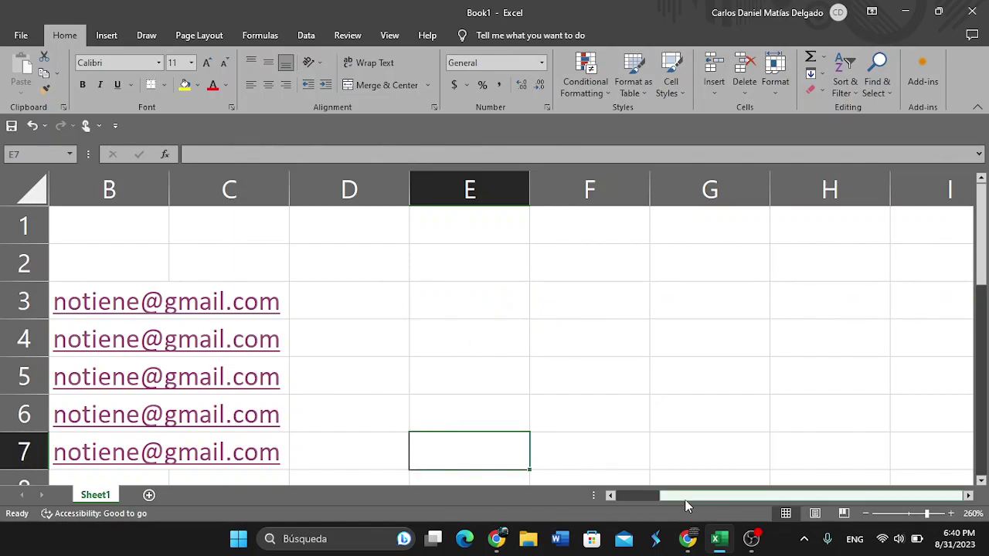
pyautogui.moveTo(687, 506); pyautogui.dragTo(631, 502)
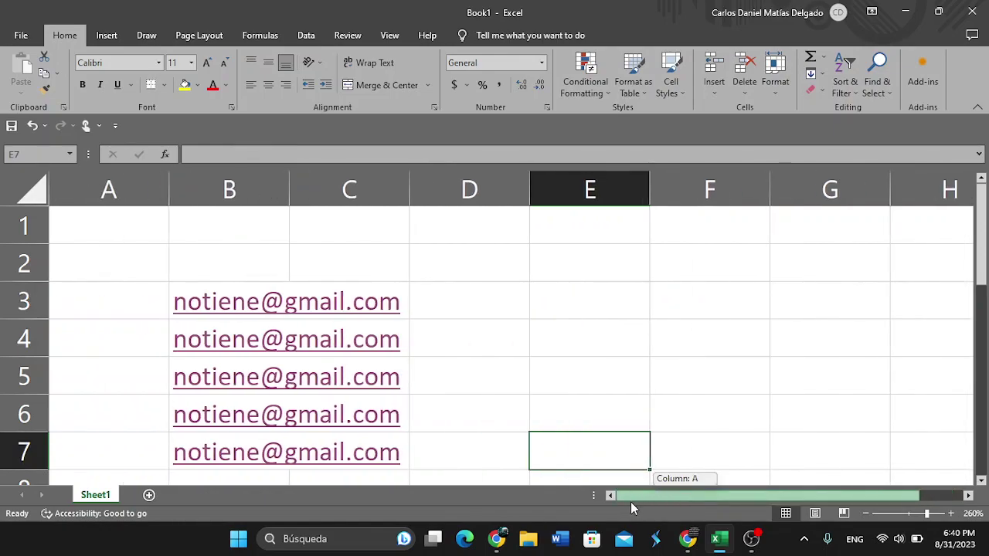
pyautogui.click(519, 272)
pyautogui.click(484, 232)
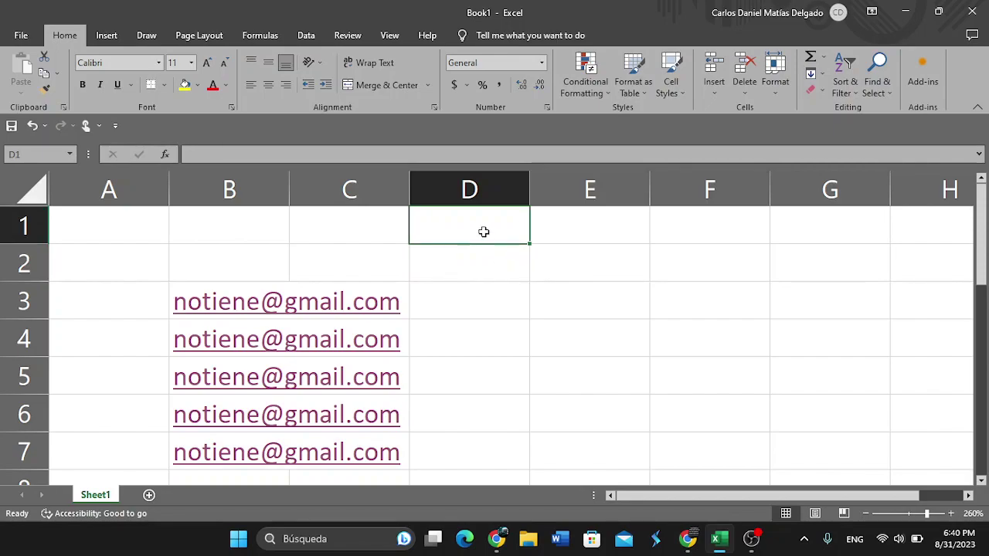
pyautogui.write('NAME')
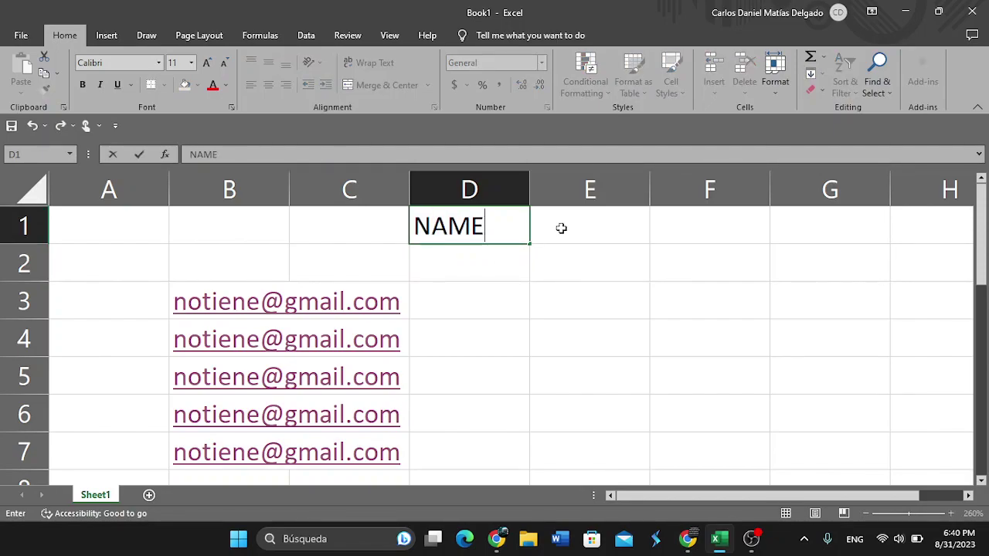
pyautogui.click(561, 228)
pyautogui.write('APE')
pyautogui.press('BackSpace')
pyautogui.press('BackSpace')
pyautogui.press('BackSpace')
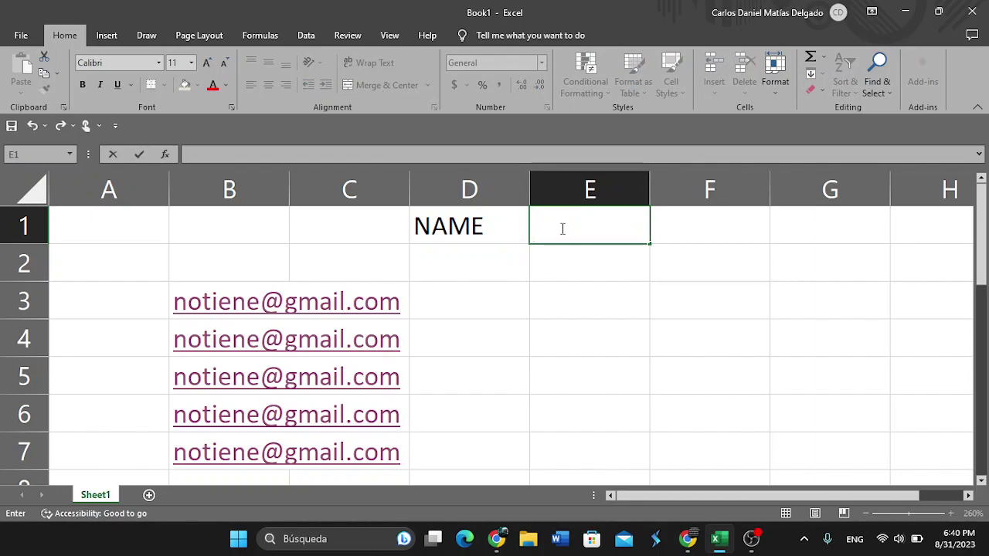
pyautogui.write('LAST NAME')
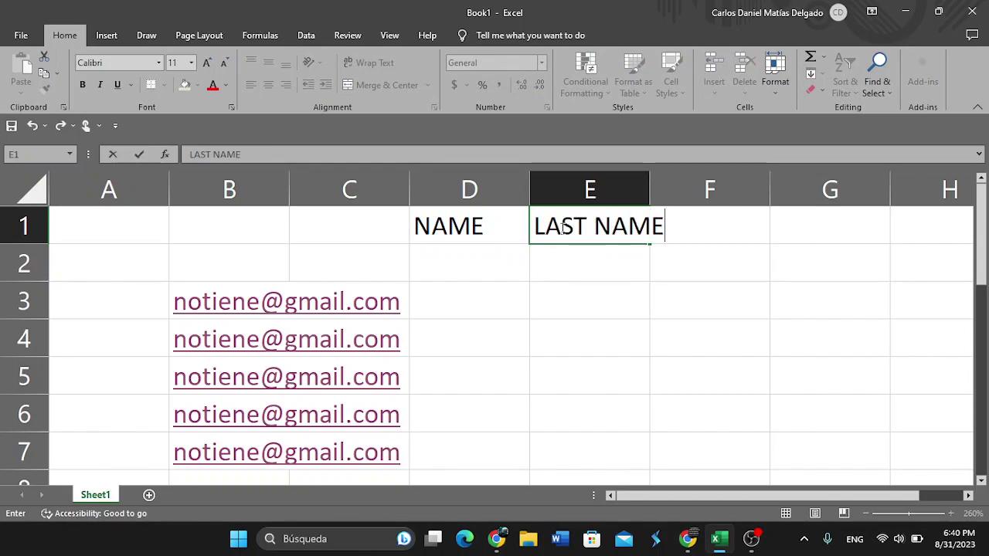
# Enter a sample first name in D2 and last name in E2, then open E5 for editing
pyautogui.click(445, 262)
pyautogui.write('JOS')
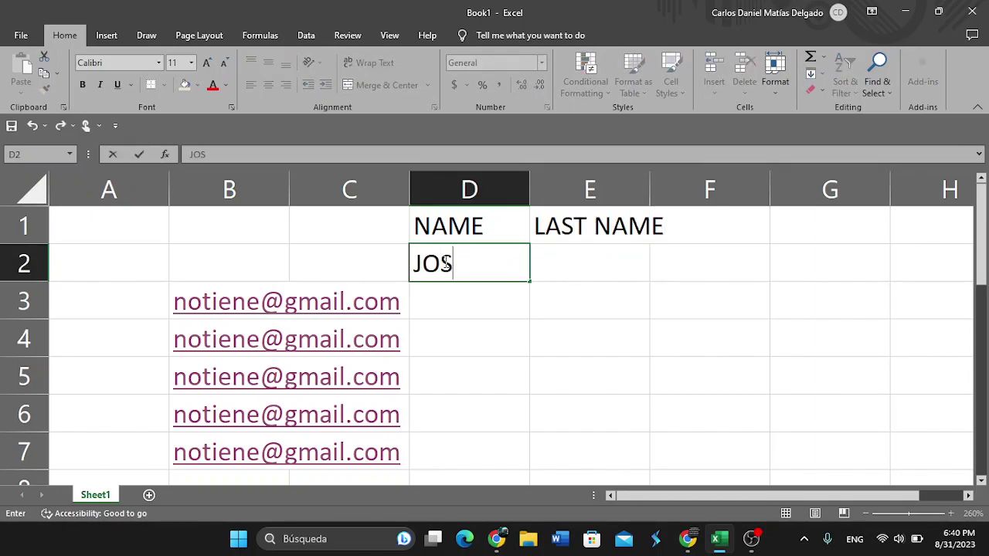
pyautogui.write('E')
pyautogui.click(571, 265)
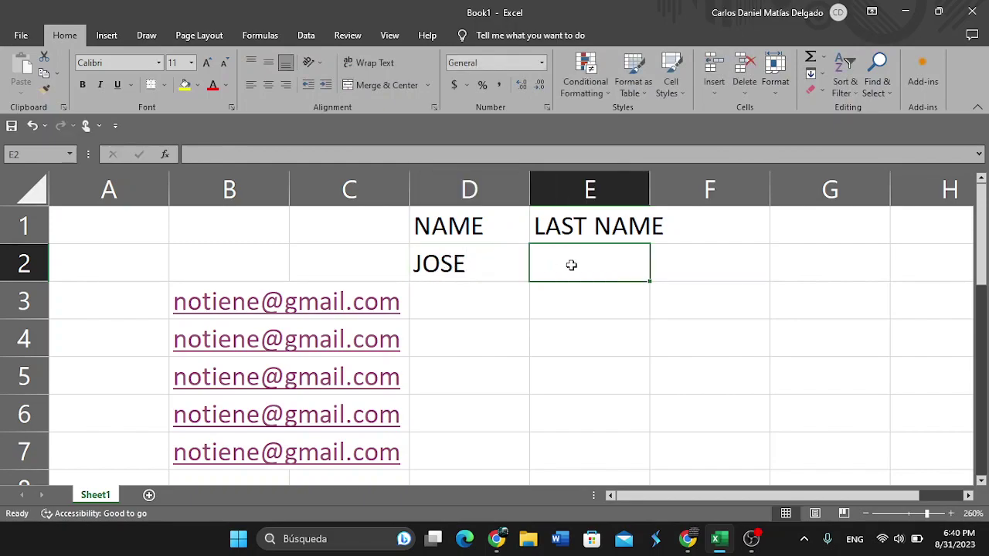
pyautogui.write('M')
pyautogui.press('BackSpace')
pyautogui.write('PEPE')
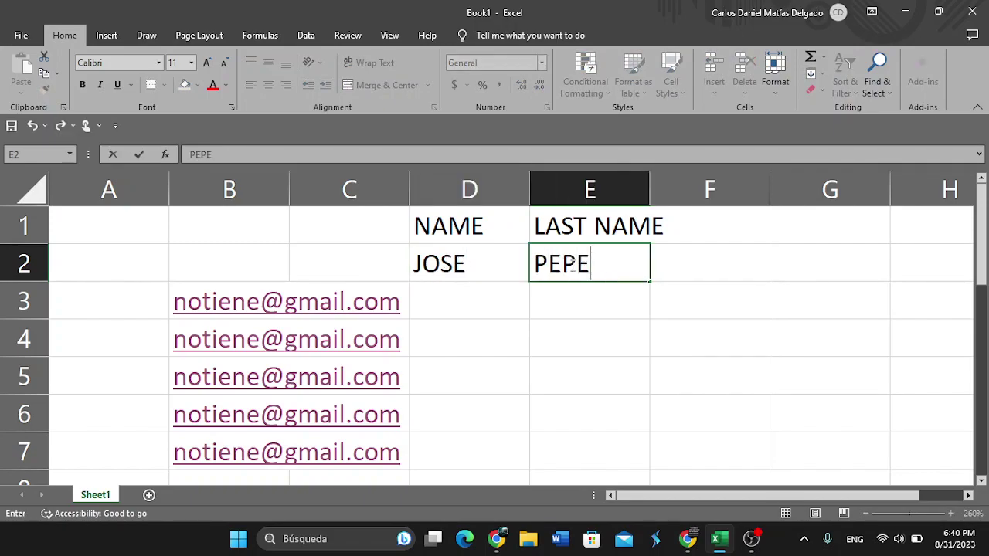
pyautogui.click(504, 337)
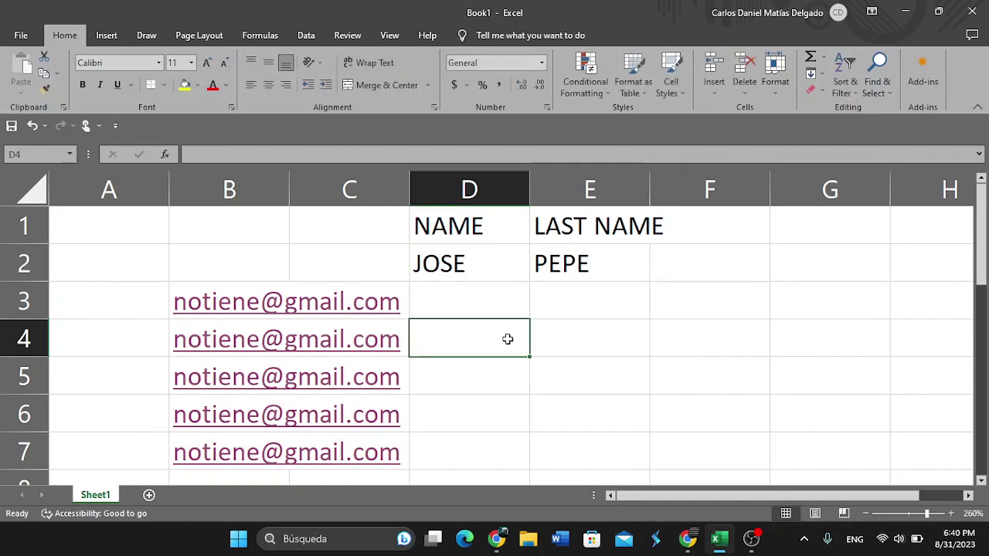
pyautogui.doubleClick(554, 375)
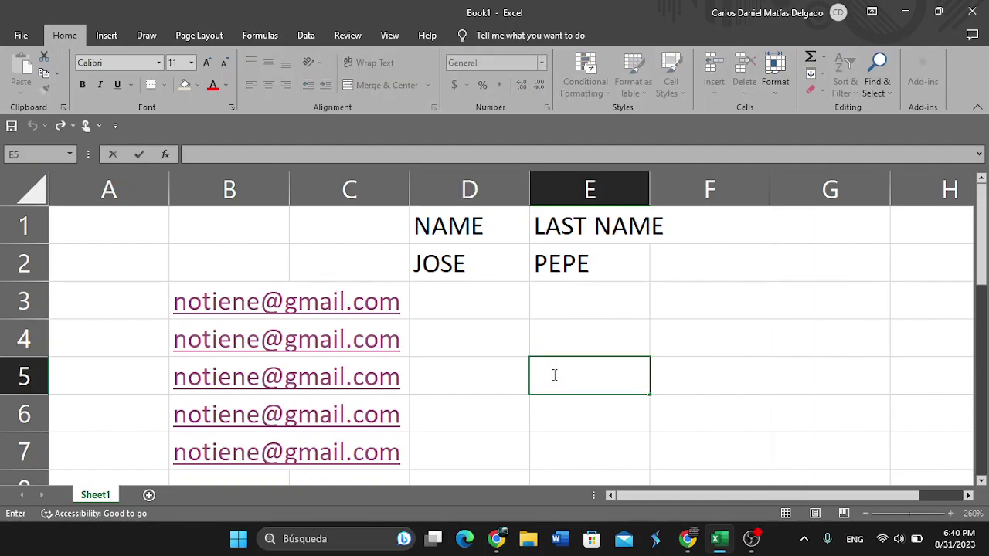
pyautogui.write('0')
pyautogui.press('BackSpace')
# Enter =CONCAT(D2," ",E2) in E5 to show the full name with a space
pyautogui.write('=')
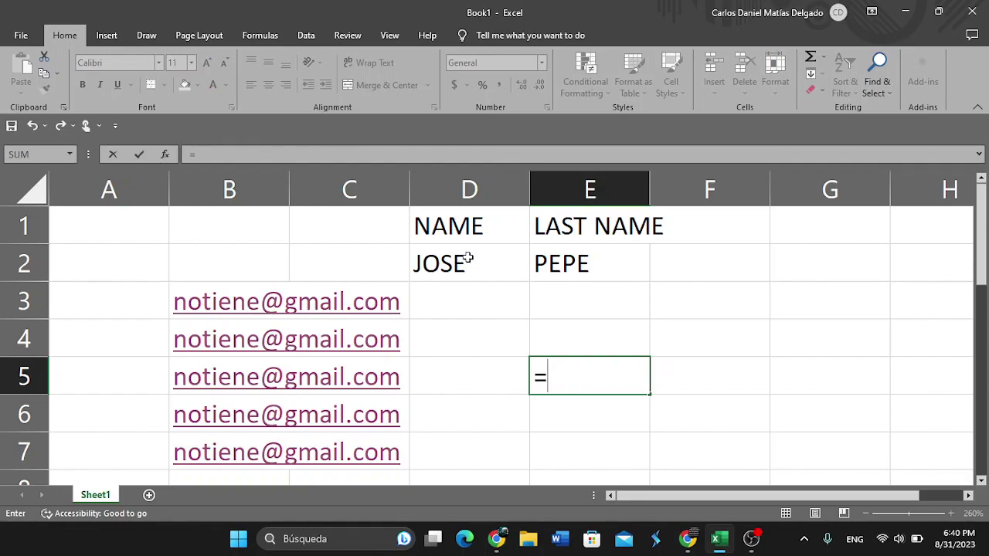
pyautogui.click(469, 261)
pyautogui.press('BackSpace')
pyautogui.press('BackSpace')
pyautogui.write('CON')
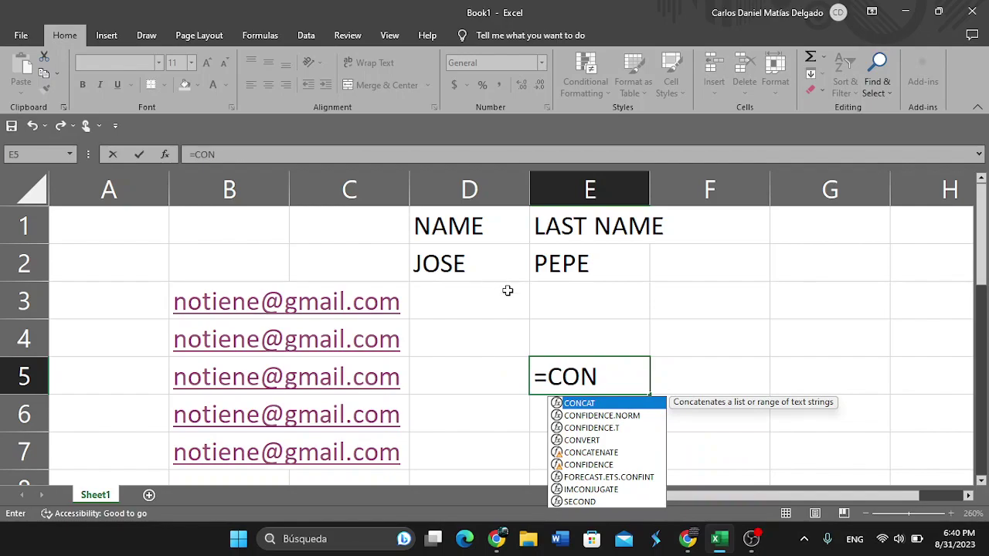
pyautogui.doubleClick(605, 403)
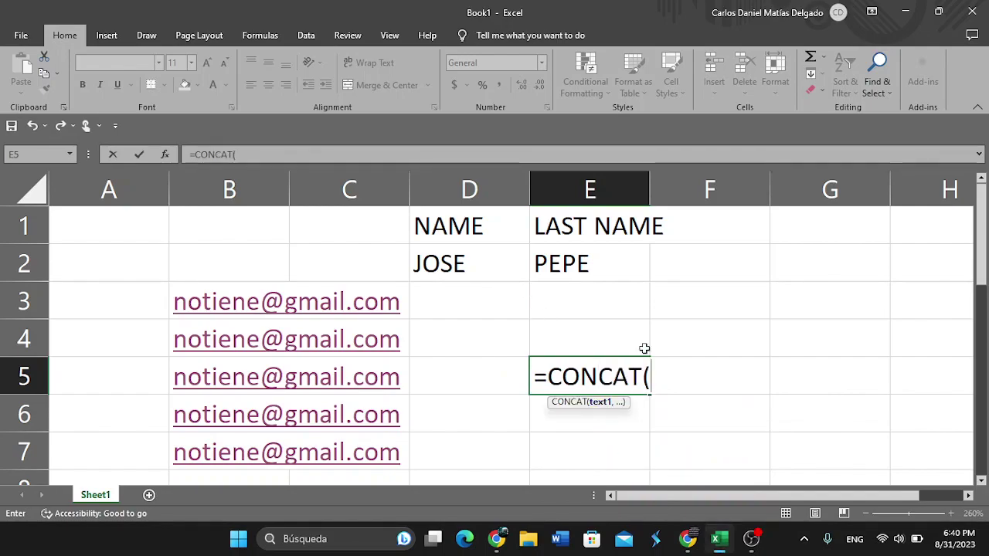
pyautogui.click(468, 269)
pyautogui.write(',')
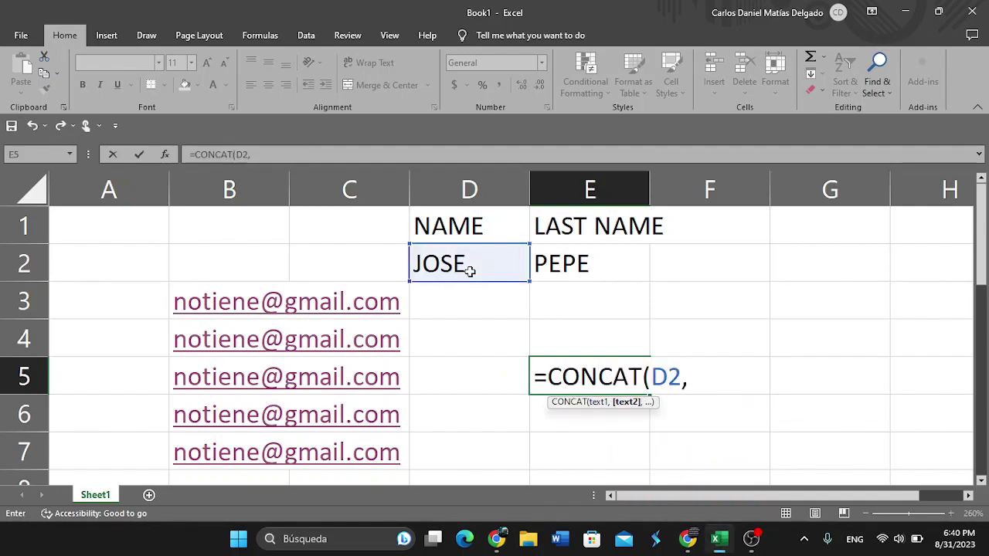
pyautogui.write('"')
pyautogui.write(' ",')
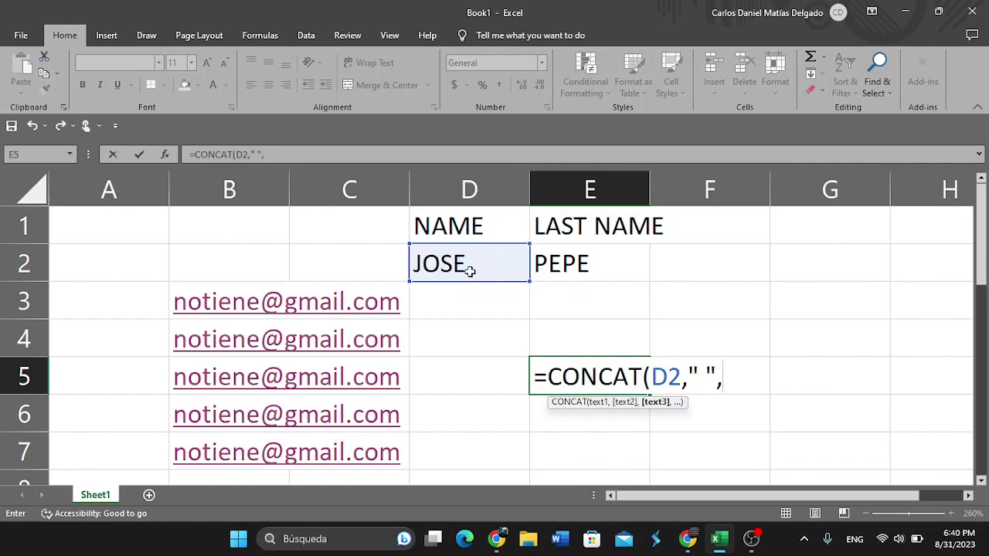
pyautogui.click(558, 264)
pyautogui.press('Return')
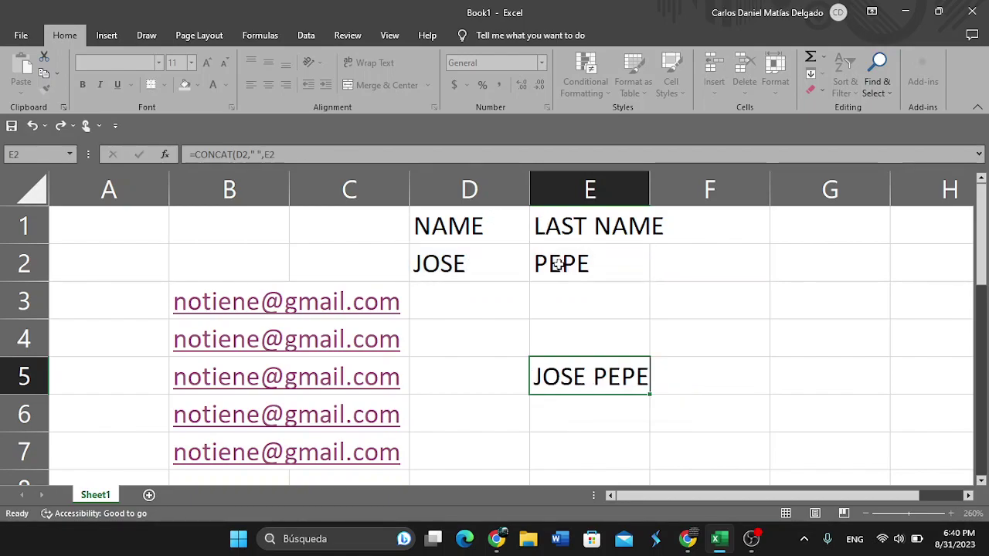
pyautogui.click(622, 379)
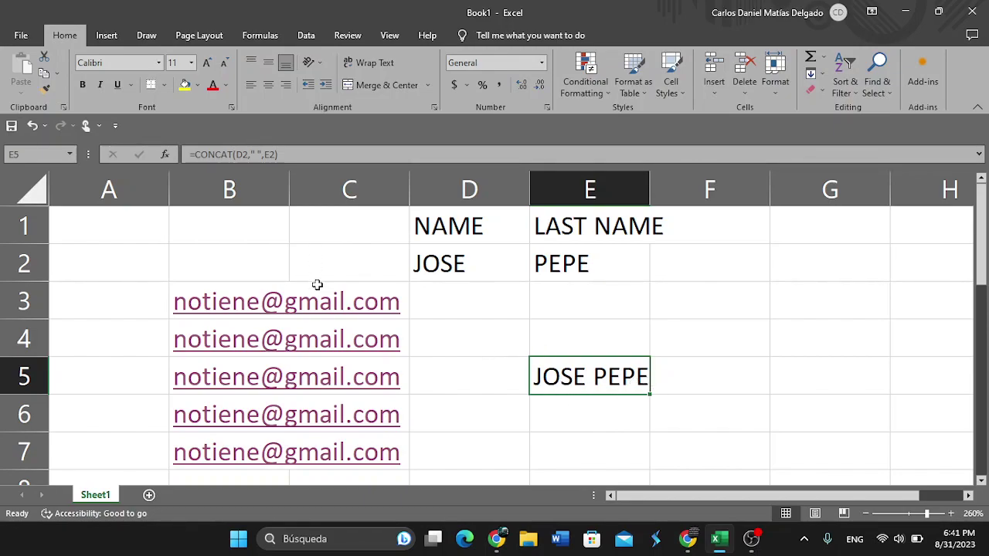
pyautogui.moveTo(170, 297); pyautogui.dragTo(246, 459)
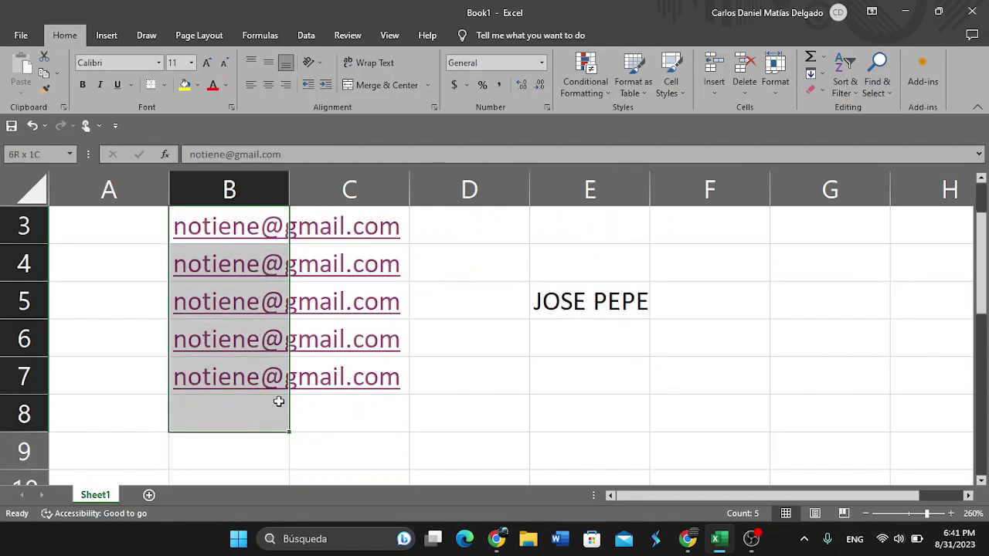
pyautogui.moveTo(245, 459); pyautogui.dragTo(280, 391)
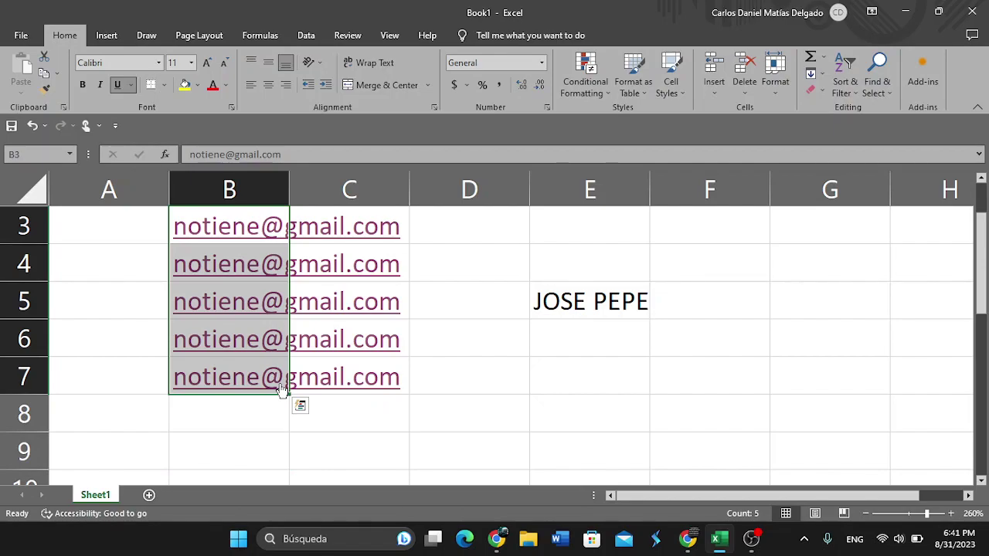
pyautogui.click(983, 323)
pyautogui.moveTo(983, 323); pyautogui.dragTo(975, 390)
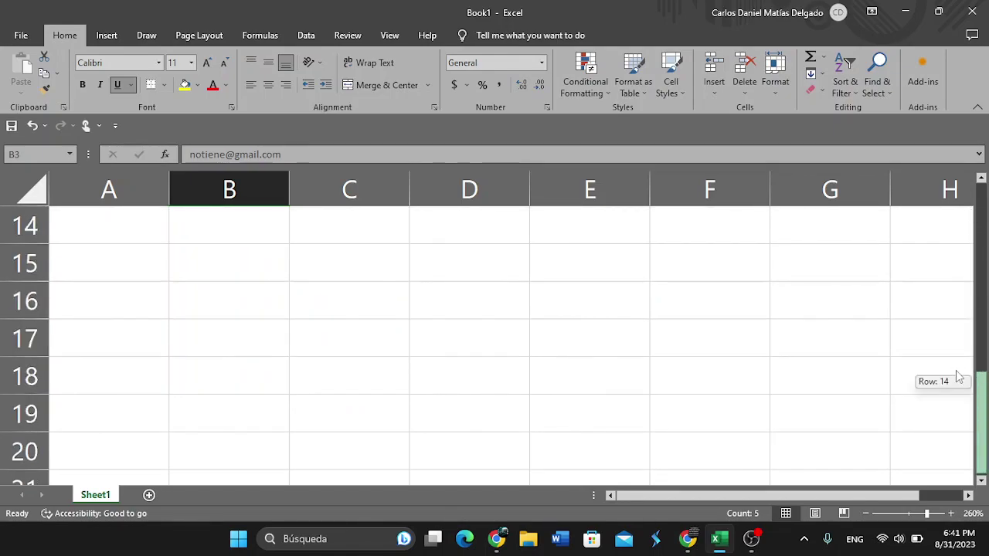
pyautogui.moveTo(976, 390); pyautogui.dragTo(983, 202)
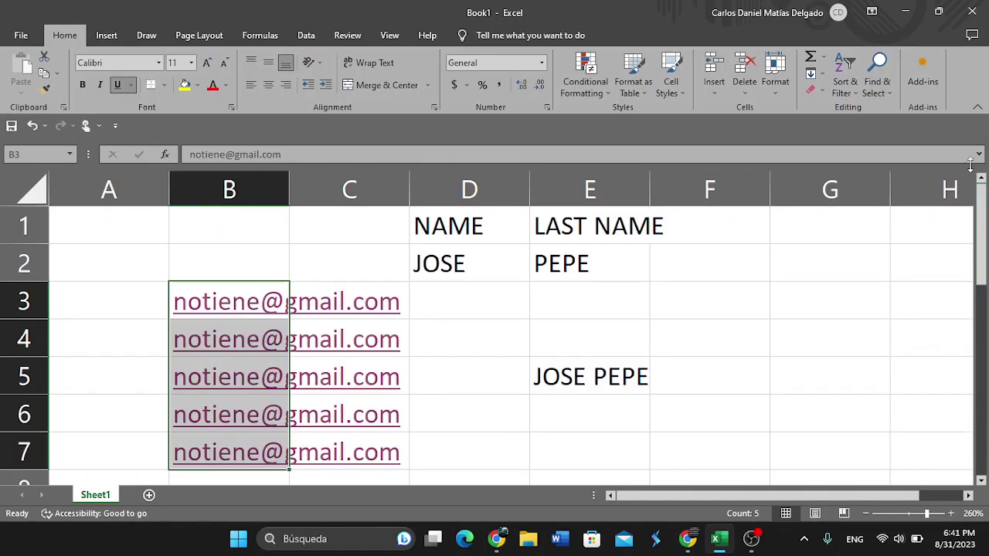